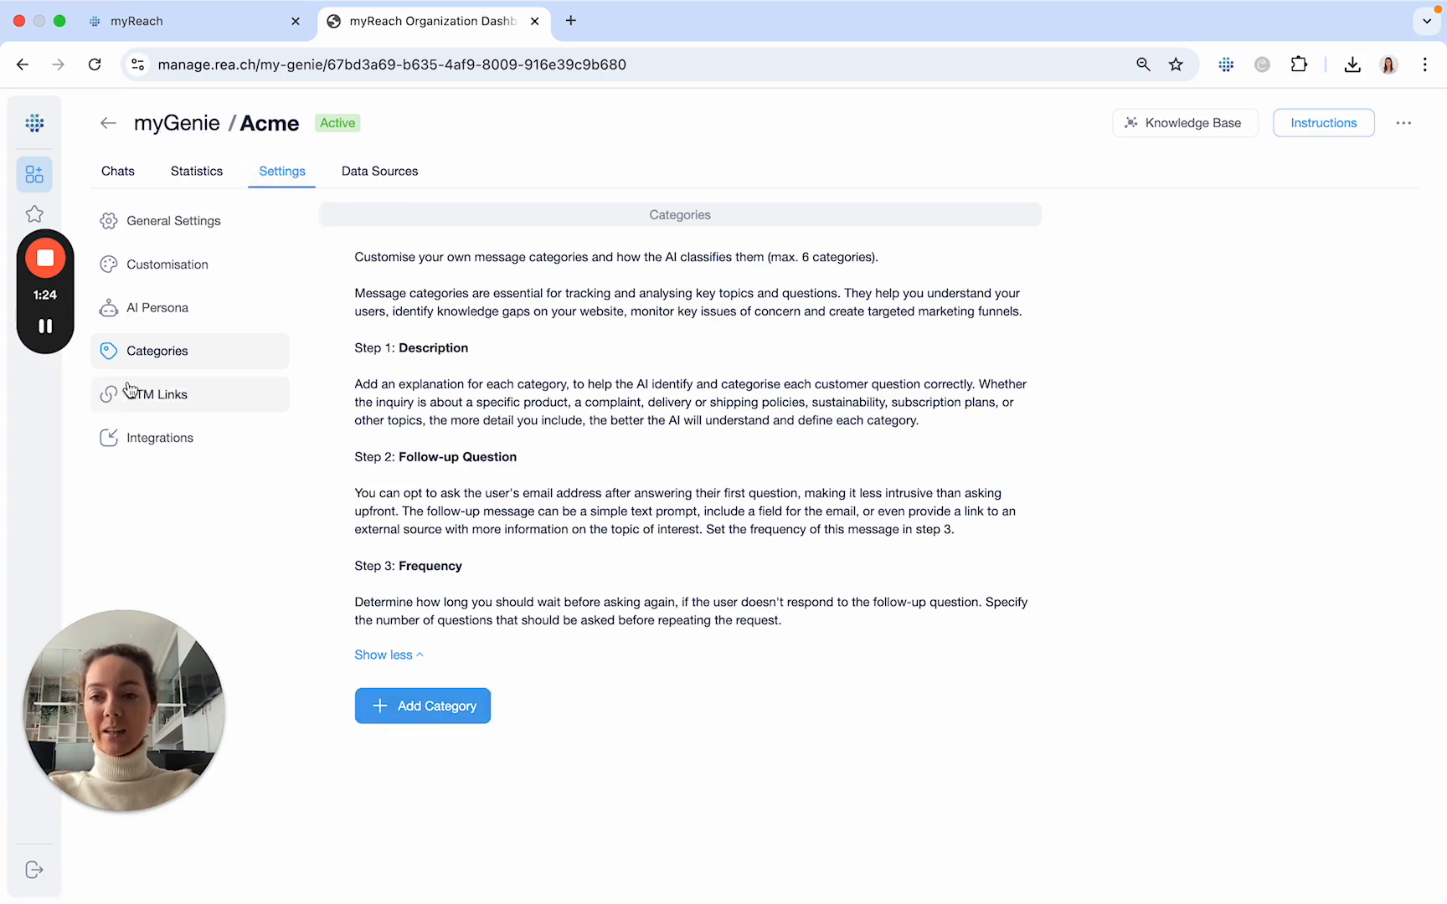
- Add a new message category and name it "Subscription plans"
click(409, 717)
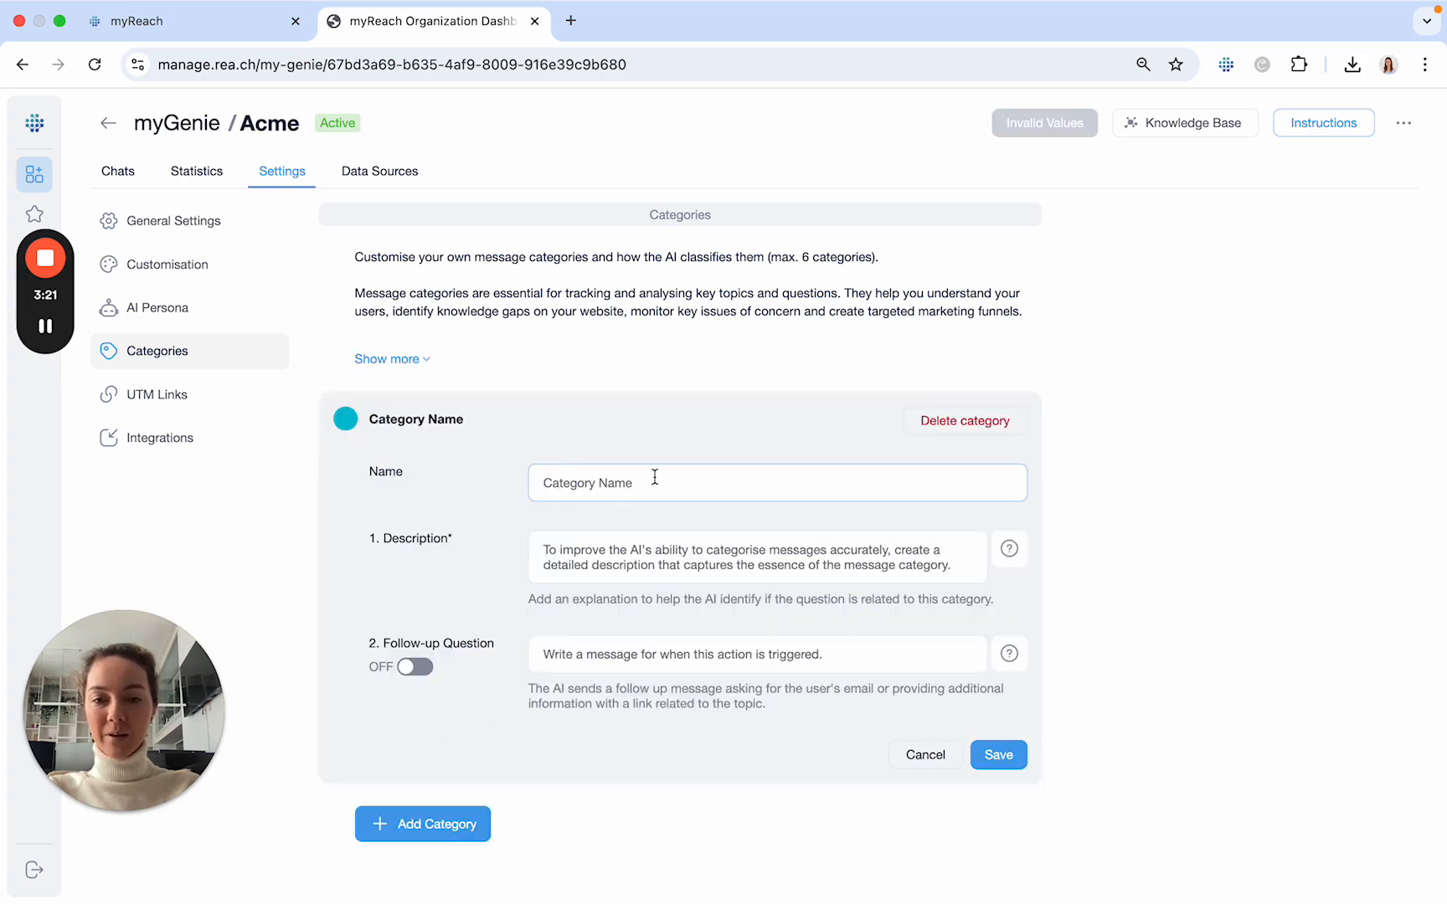
click(555, 482)
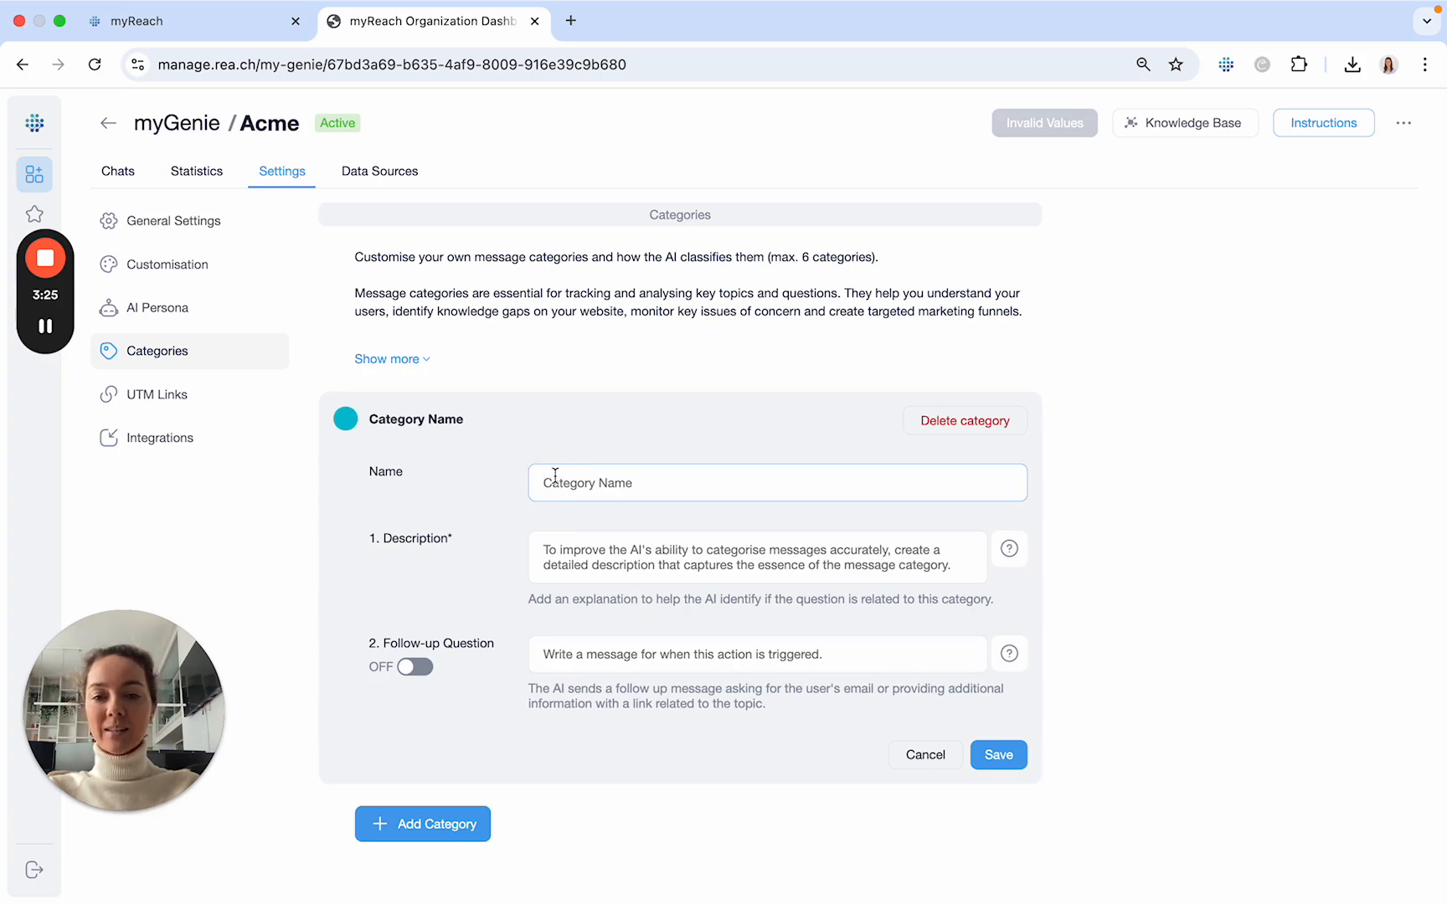
text(Su)
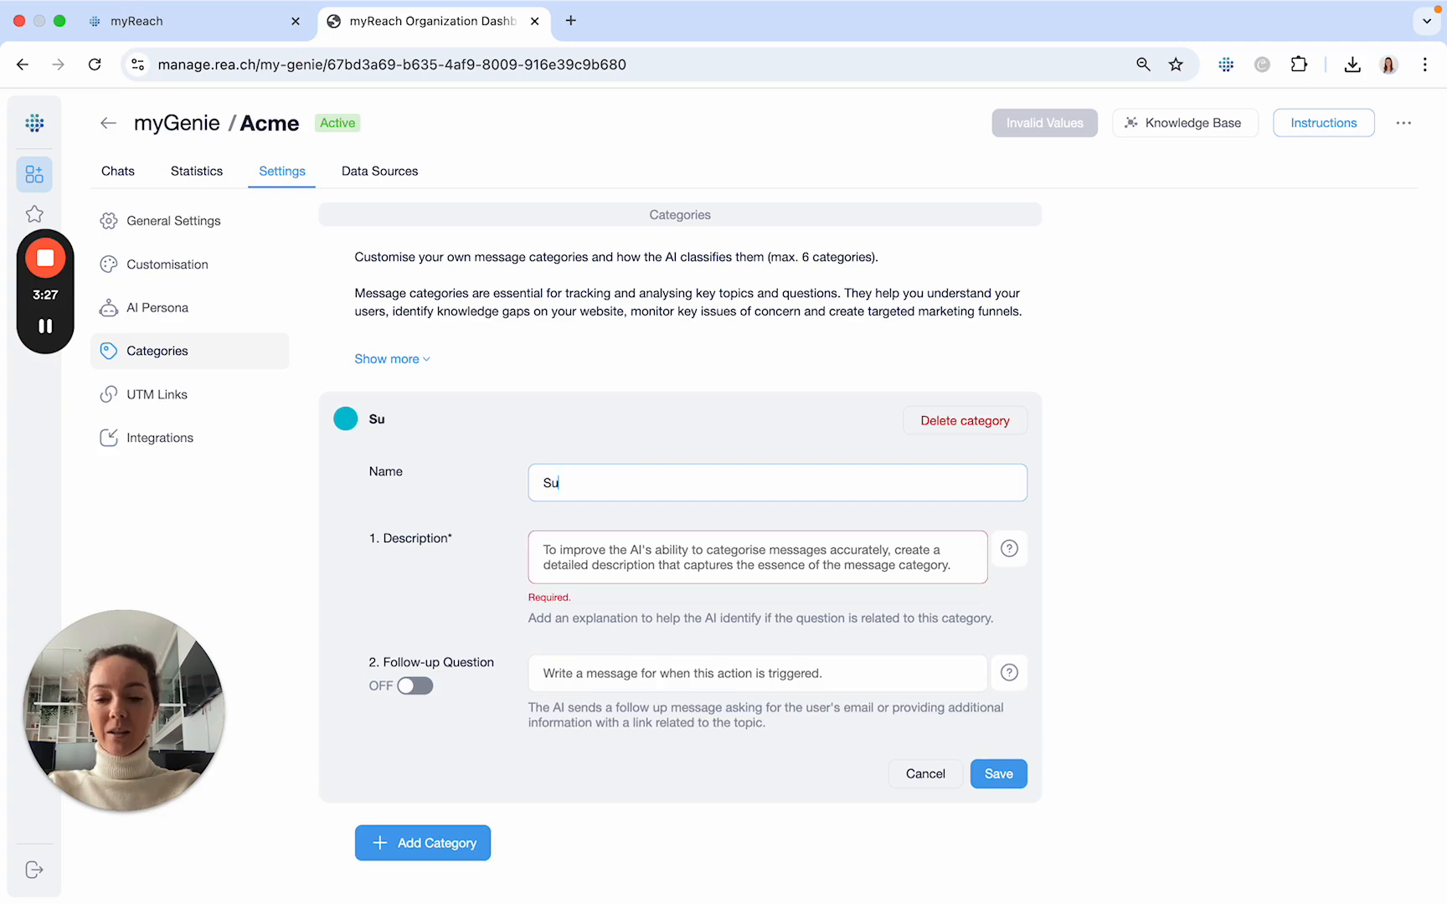
text(bscription plans)
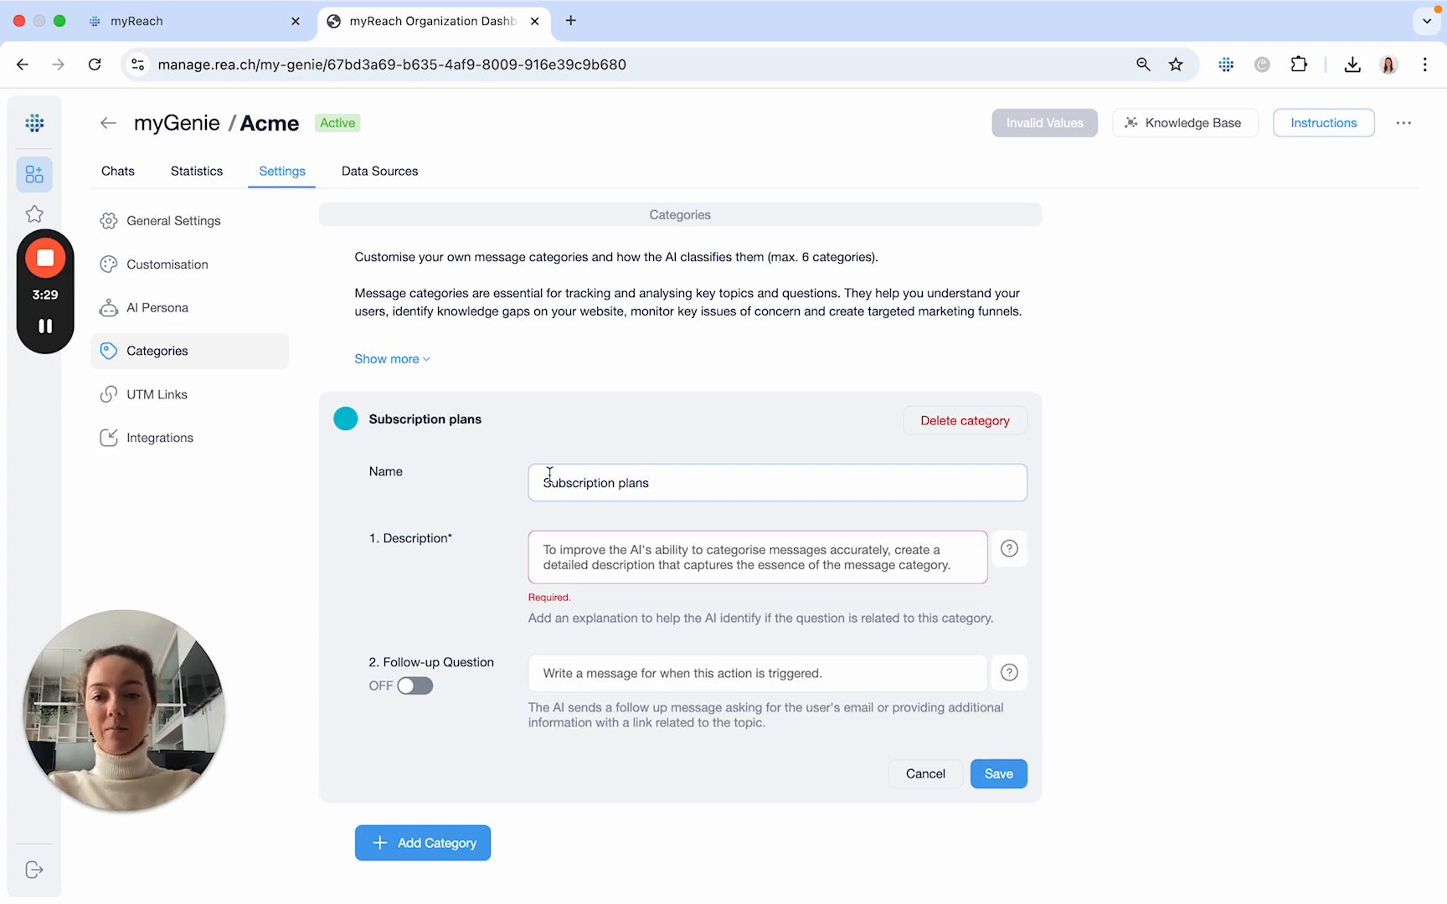
click(517, 500)
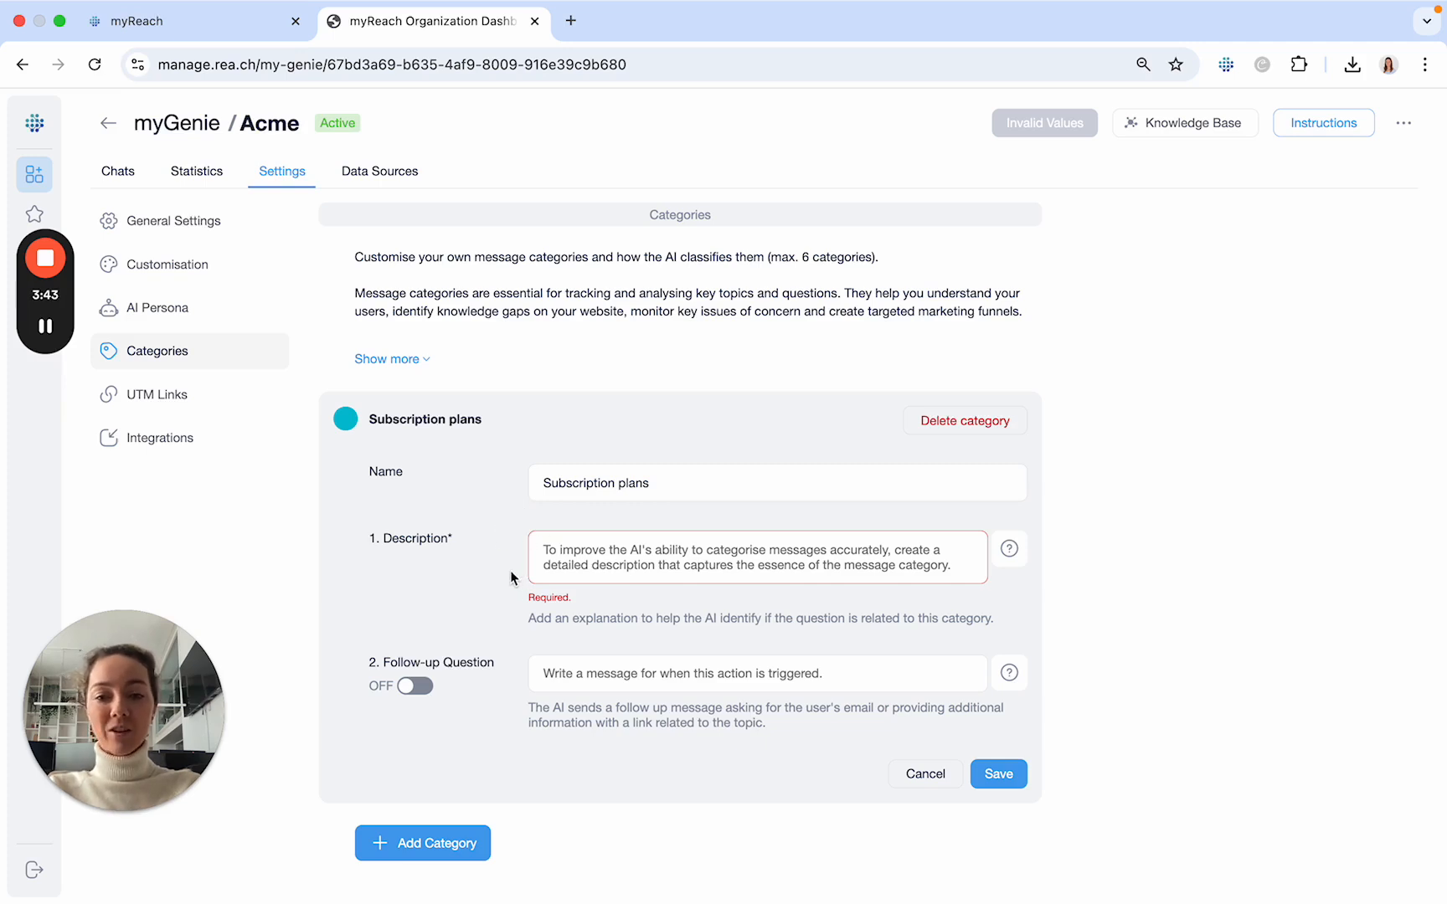
- Describe the category as "Any question about subscription tiers, benefits, pricing, management, billing and cancelation of subscription services and upgrading plans."
click(571, 540)
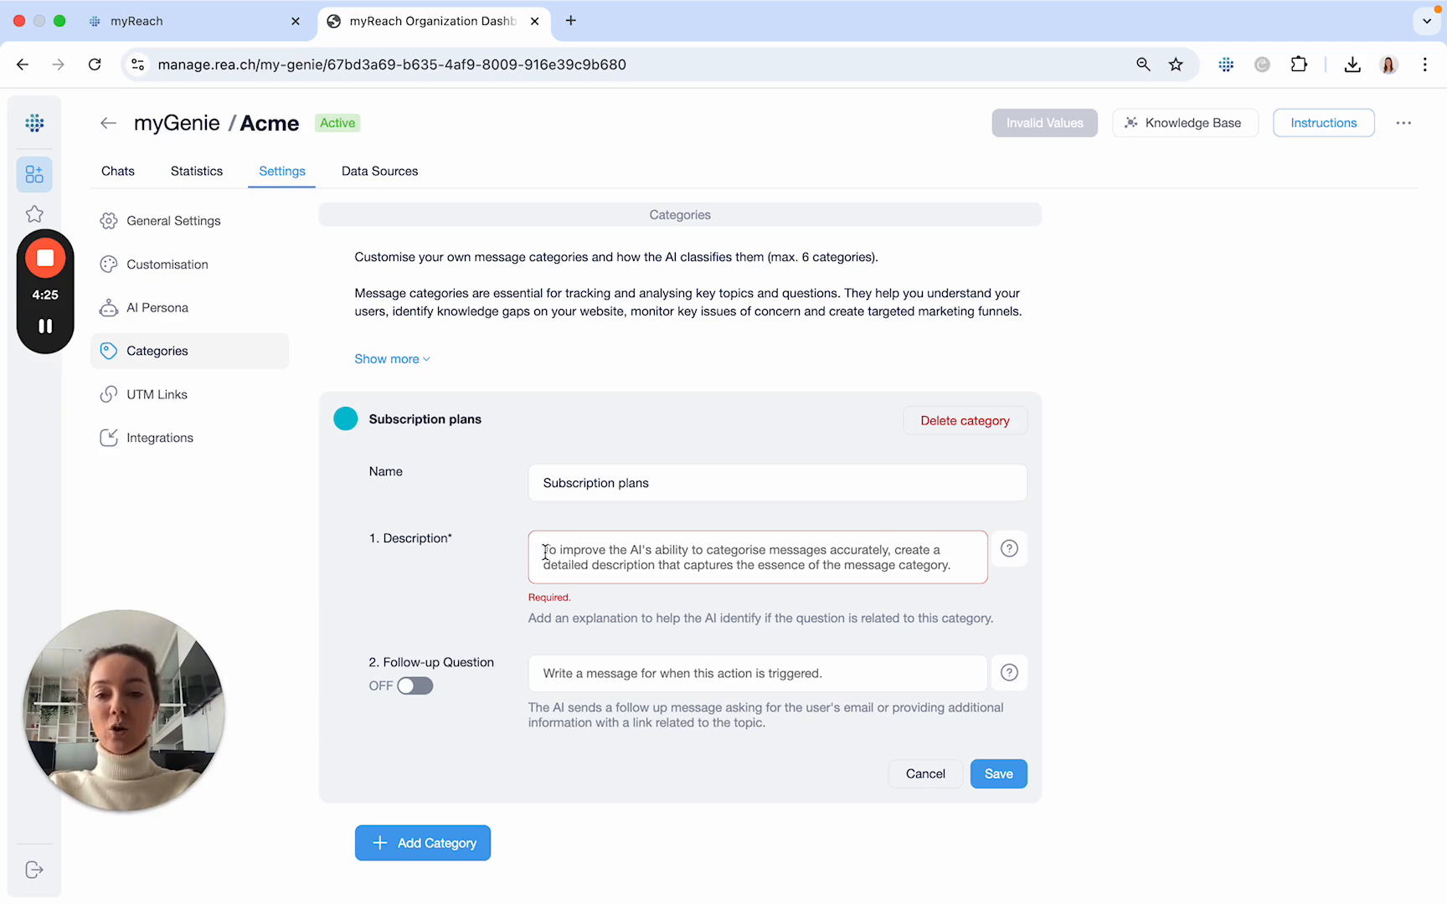
text(A)
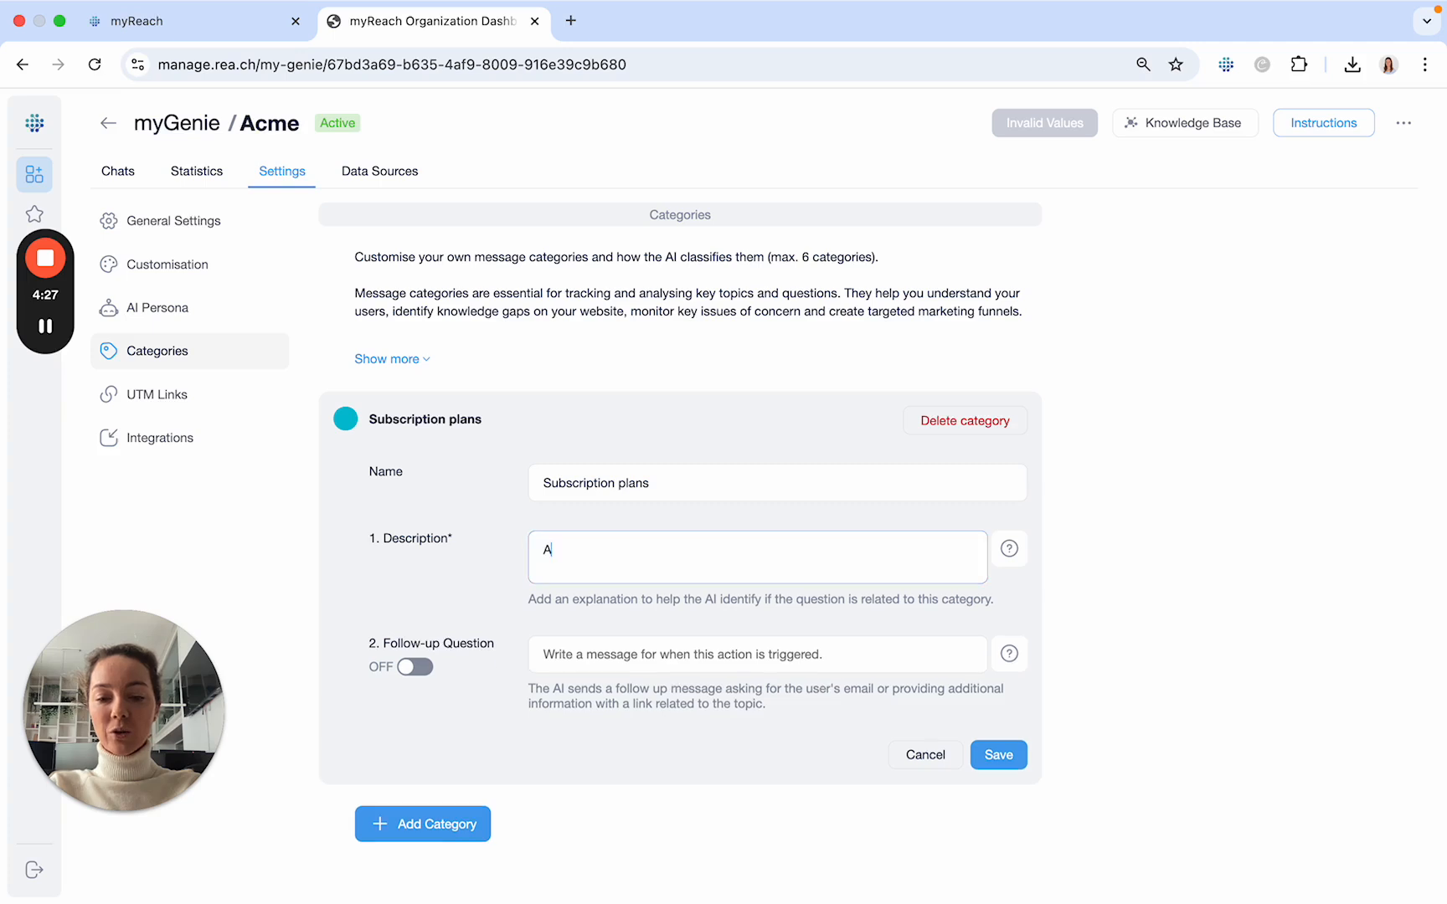
text(ny question about)
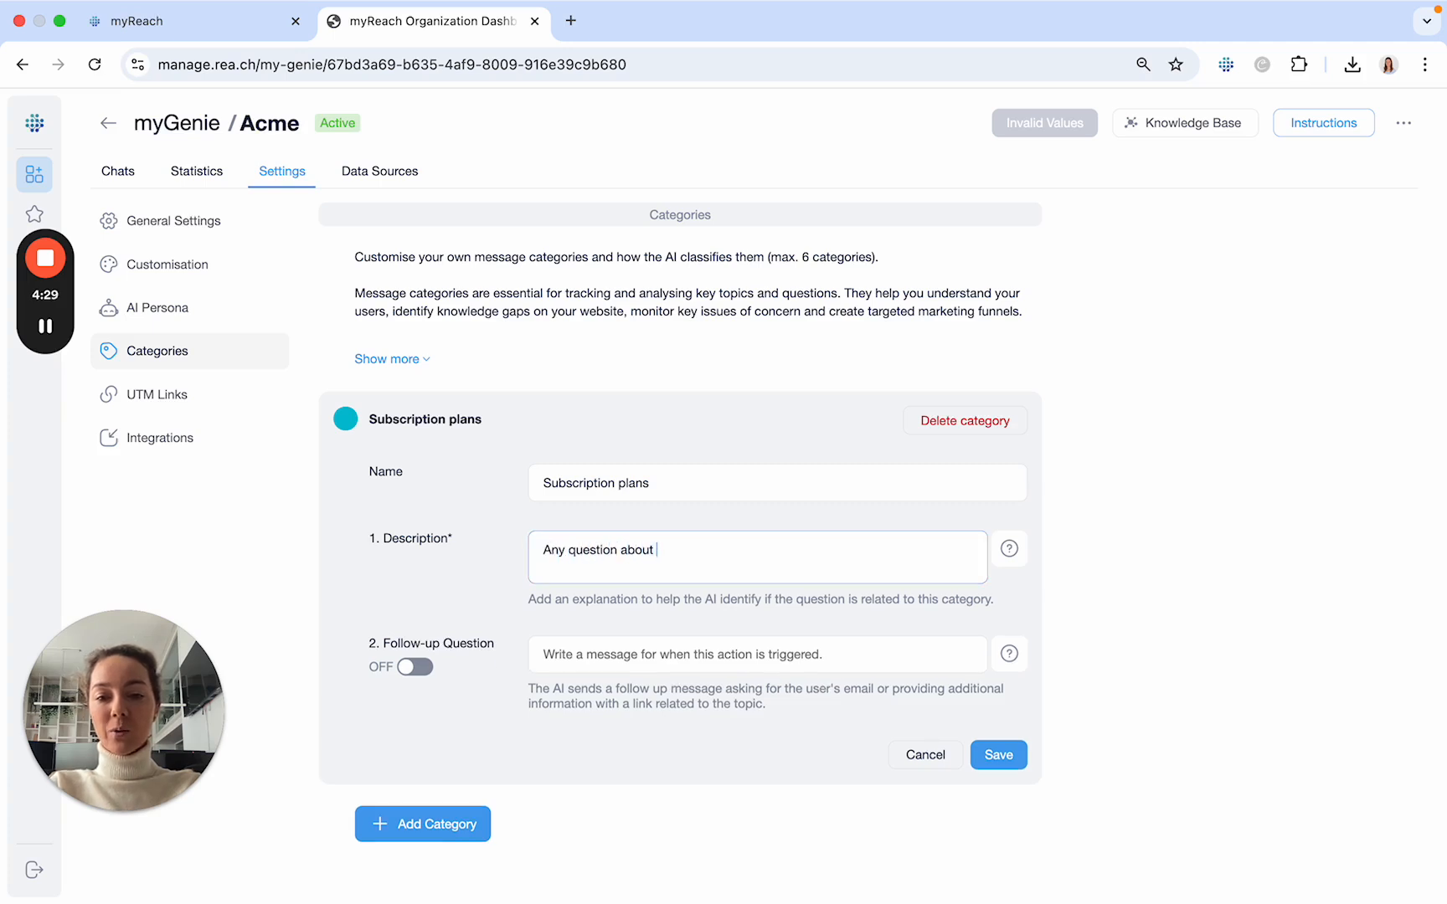
text( subscri)
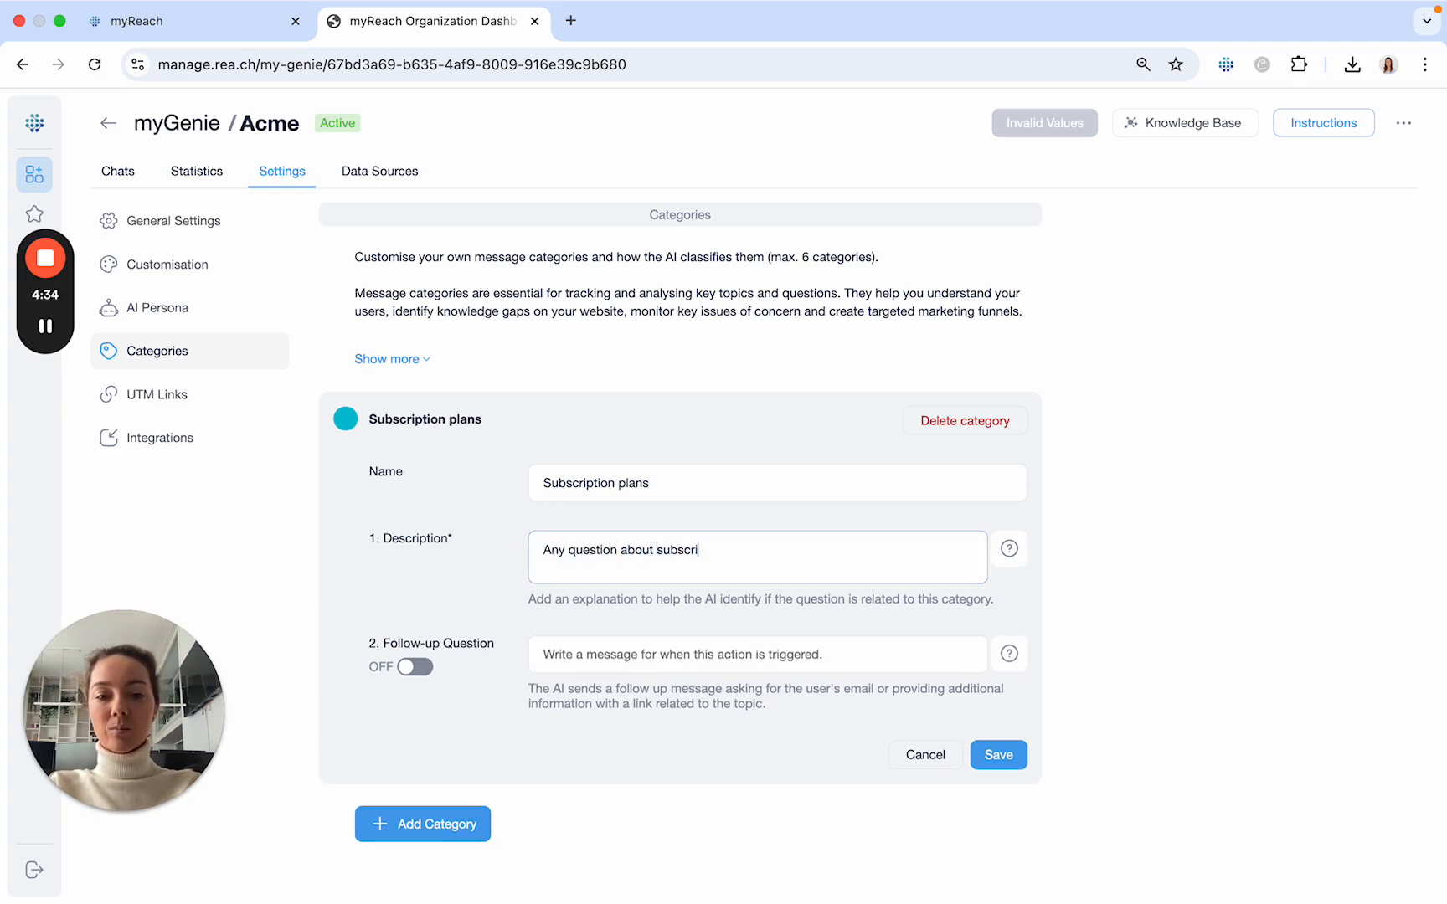
text(ption tiers, benefits)
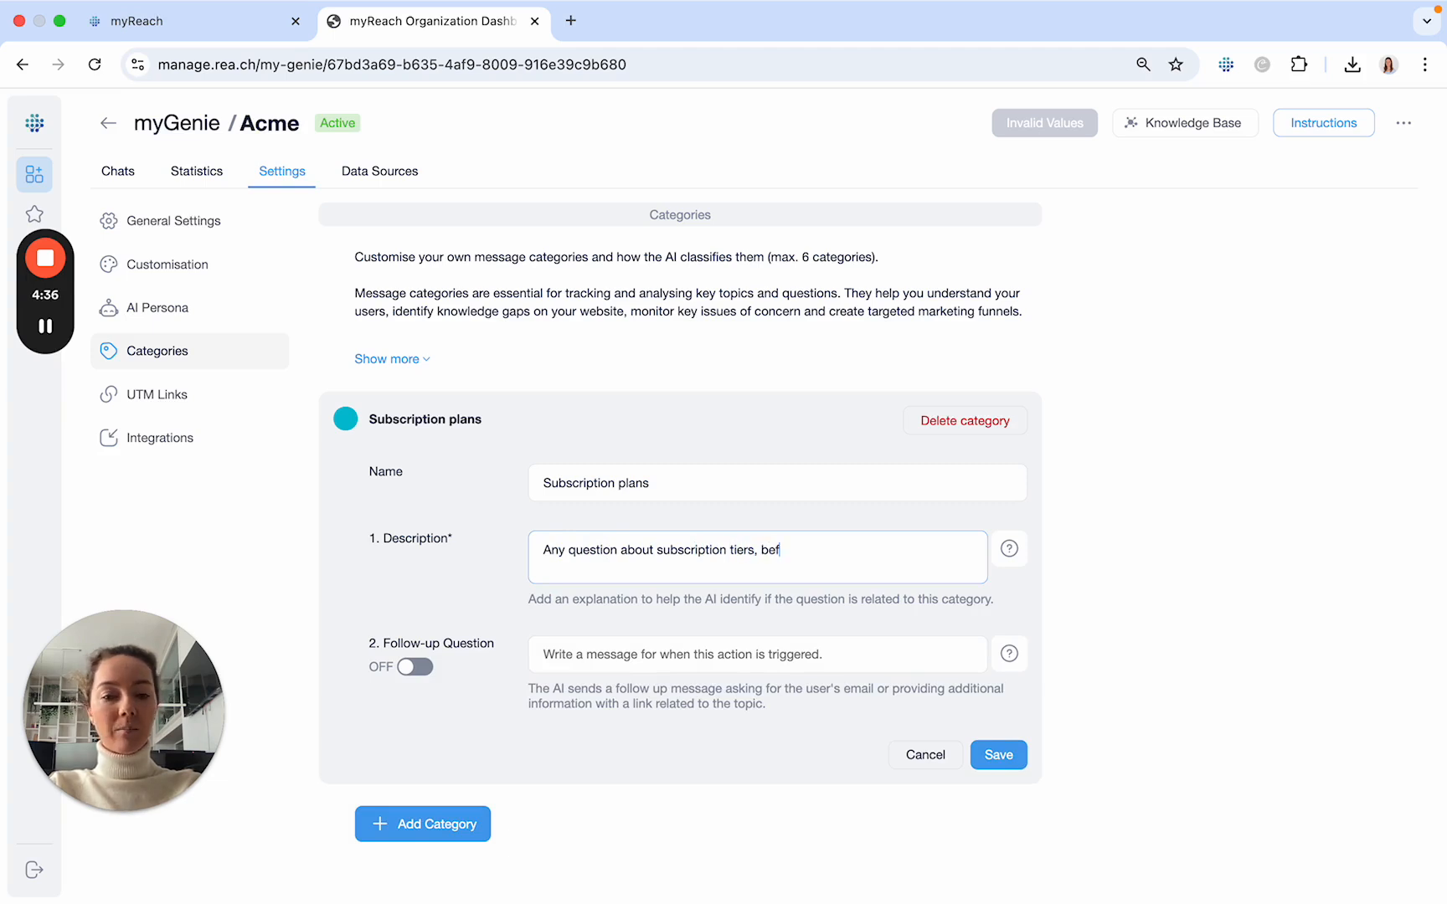
text(, p)
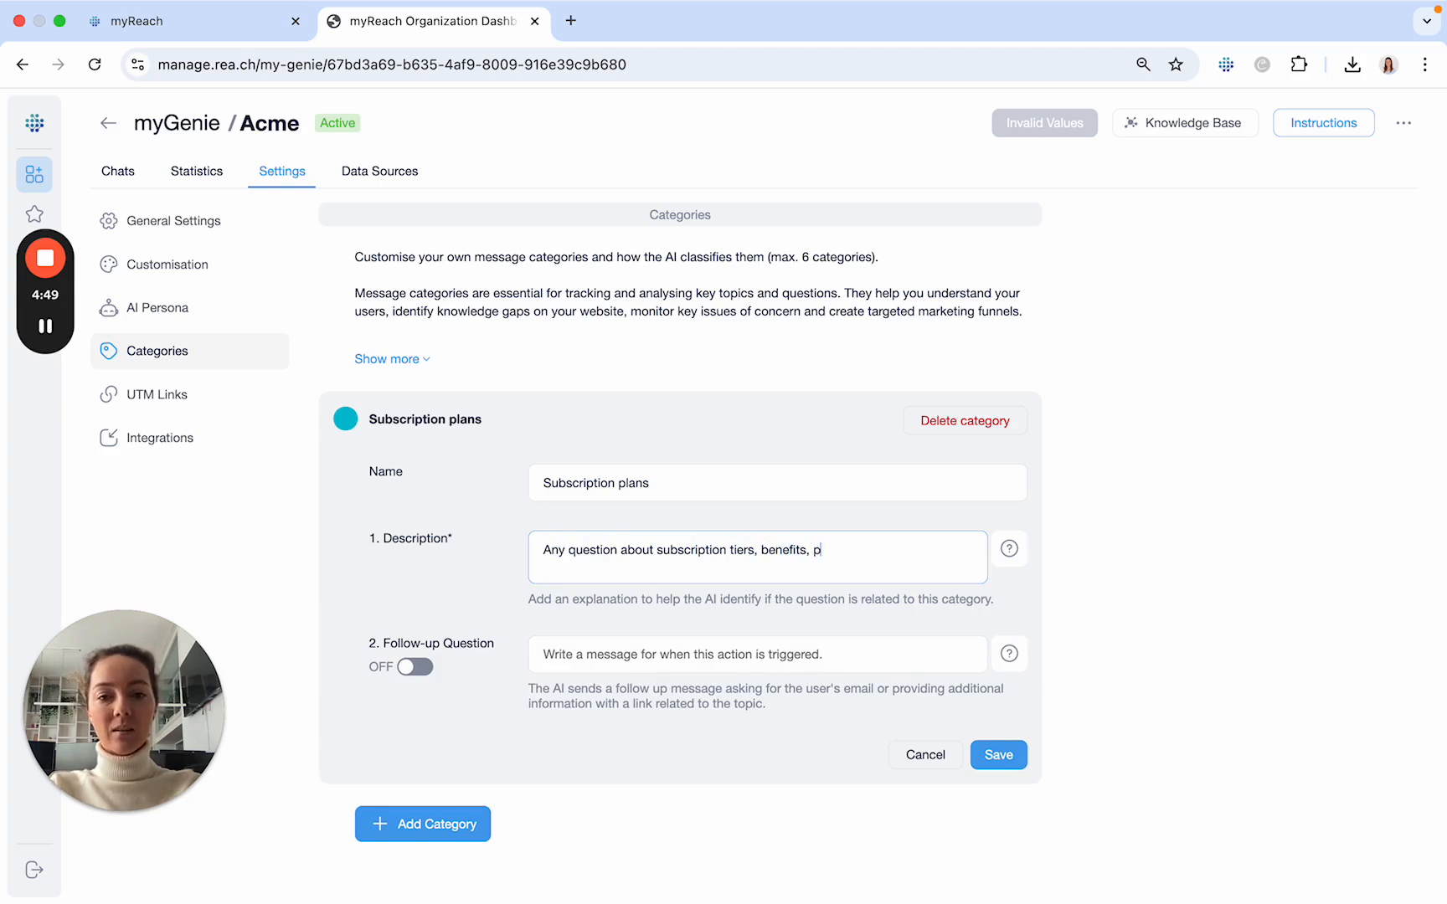
text(ricing, manageme)
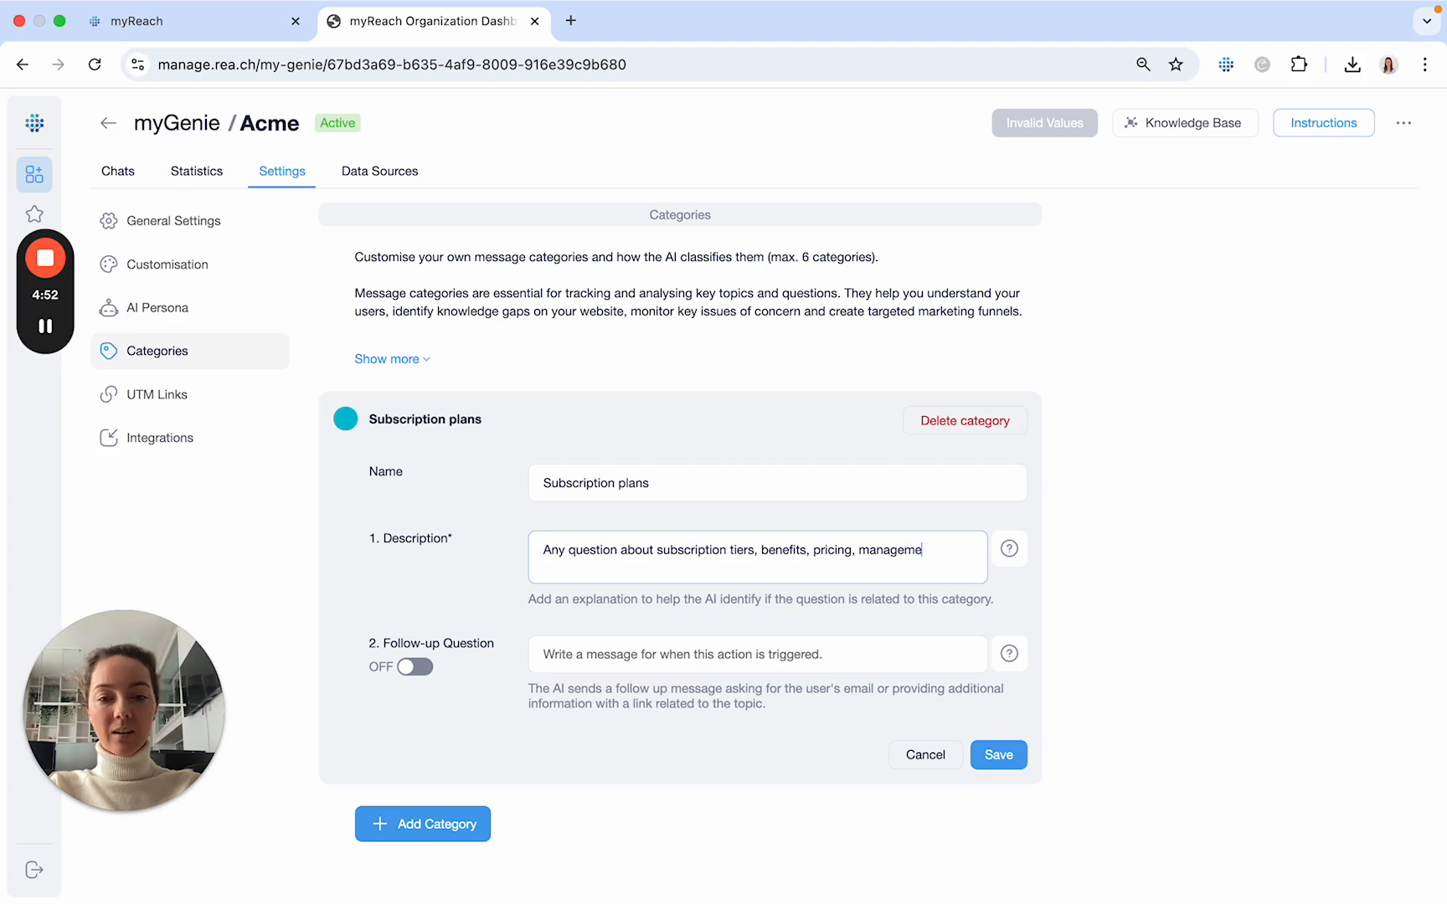
text(nt, billing)
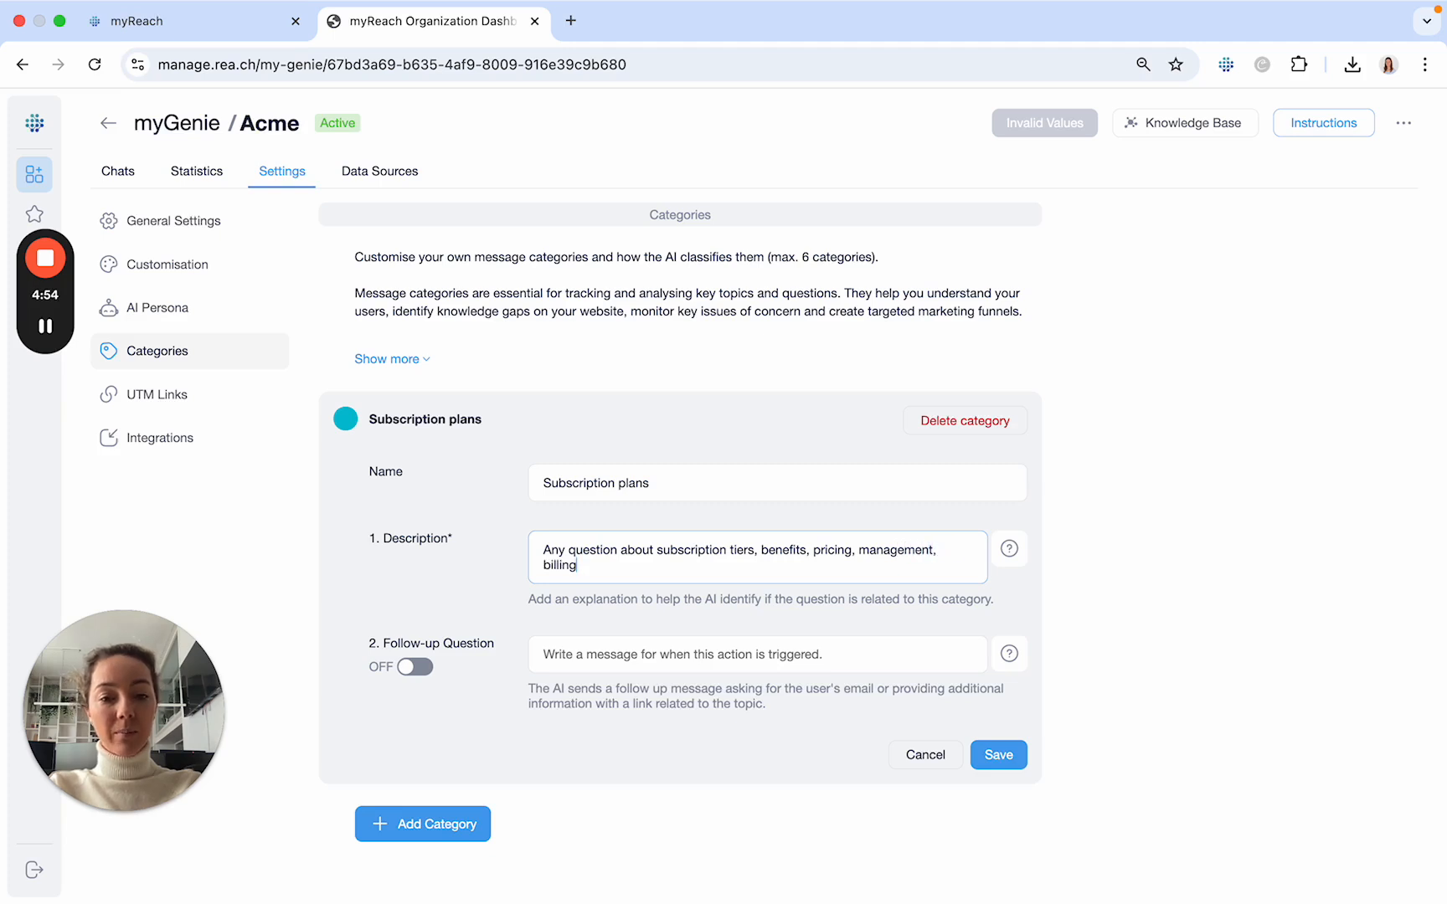
text( and cancelation)
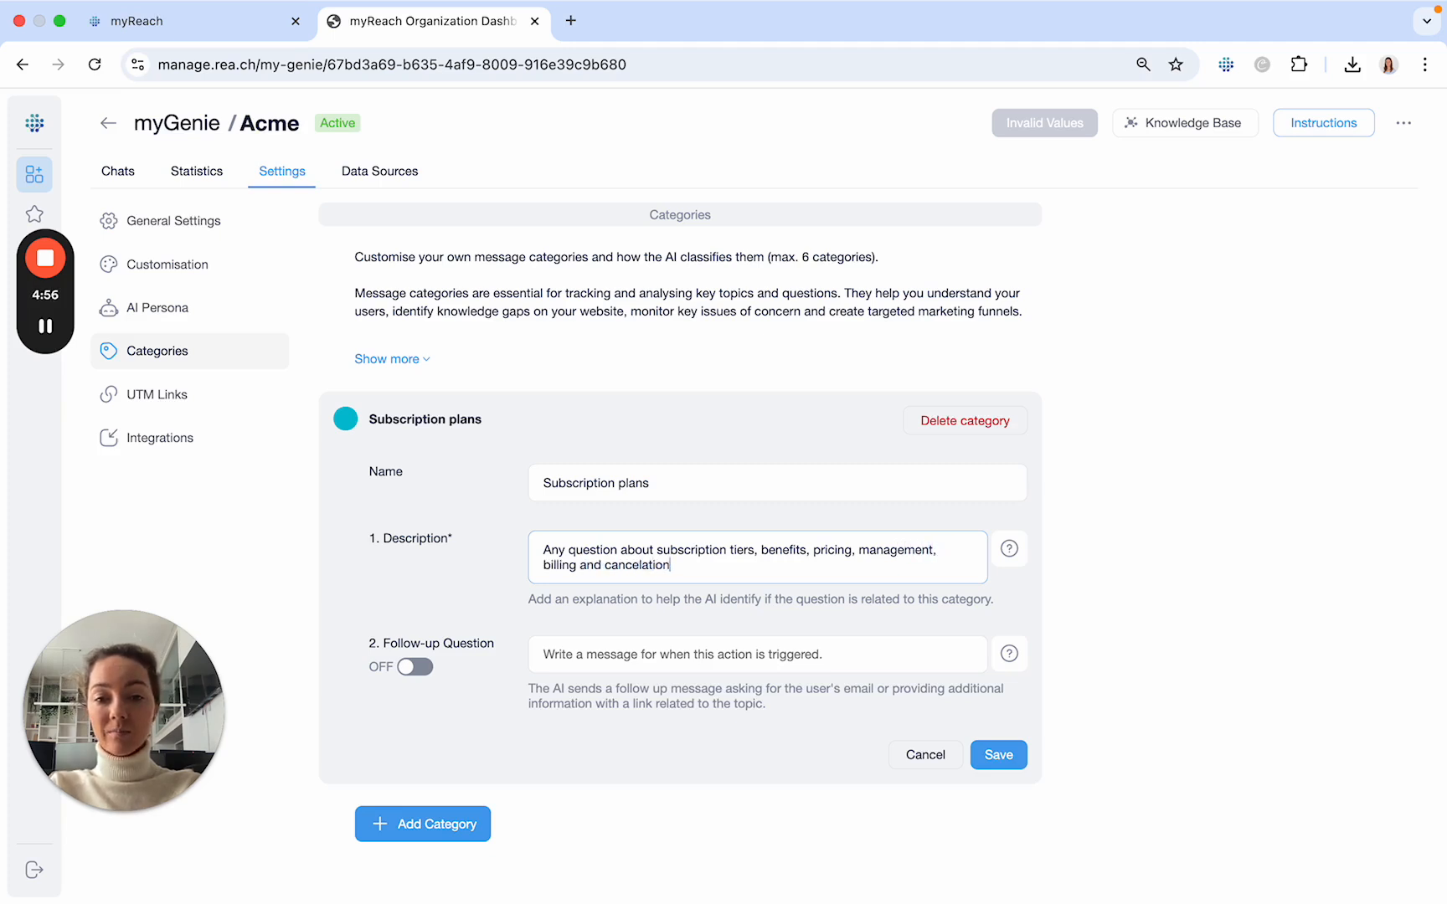
text( of subscription ser)
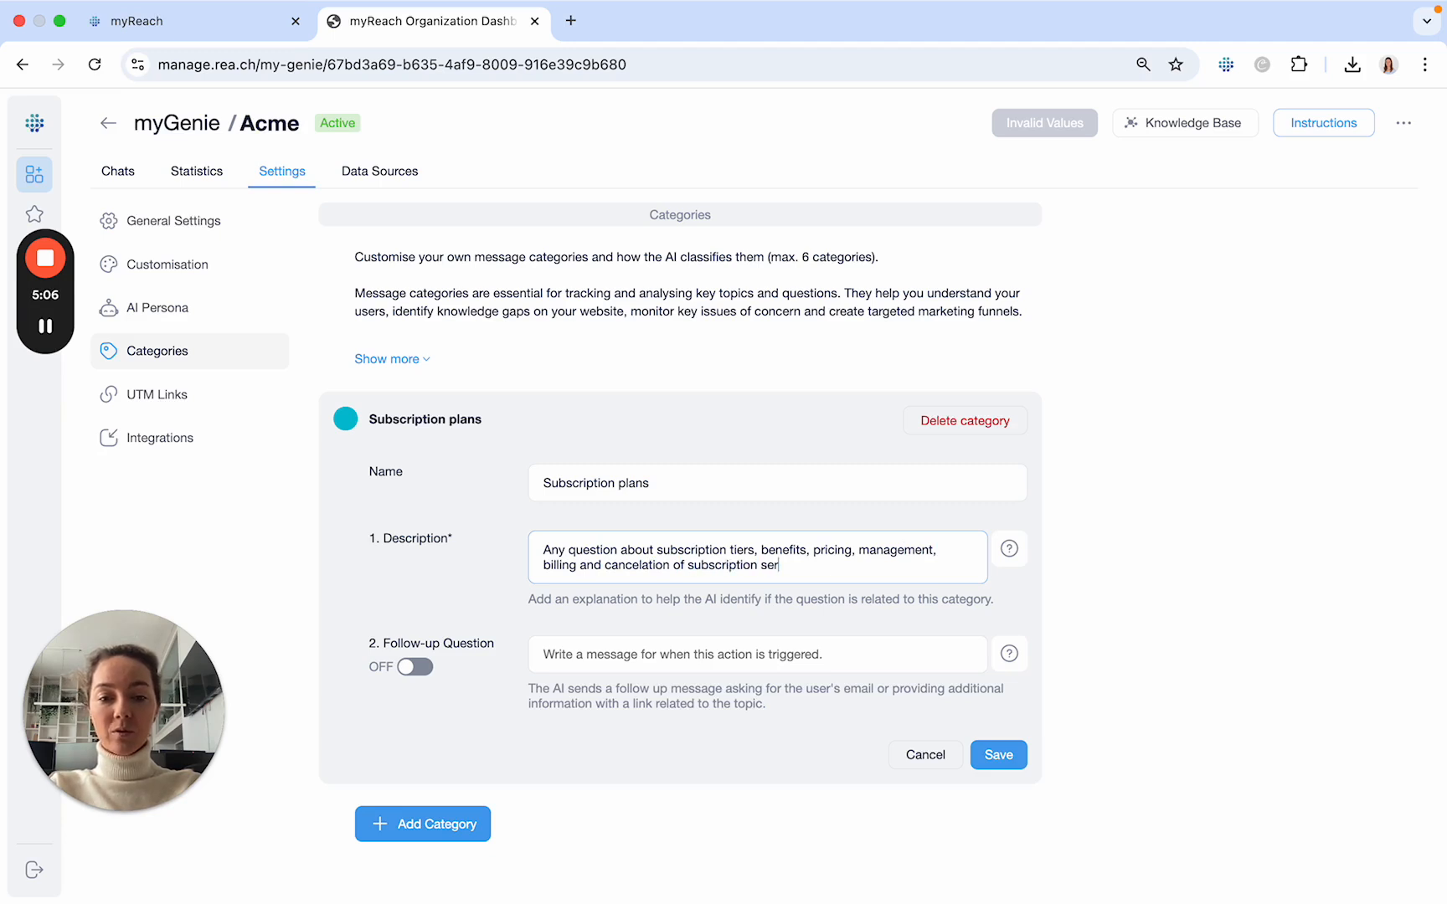
text(vices and )
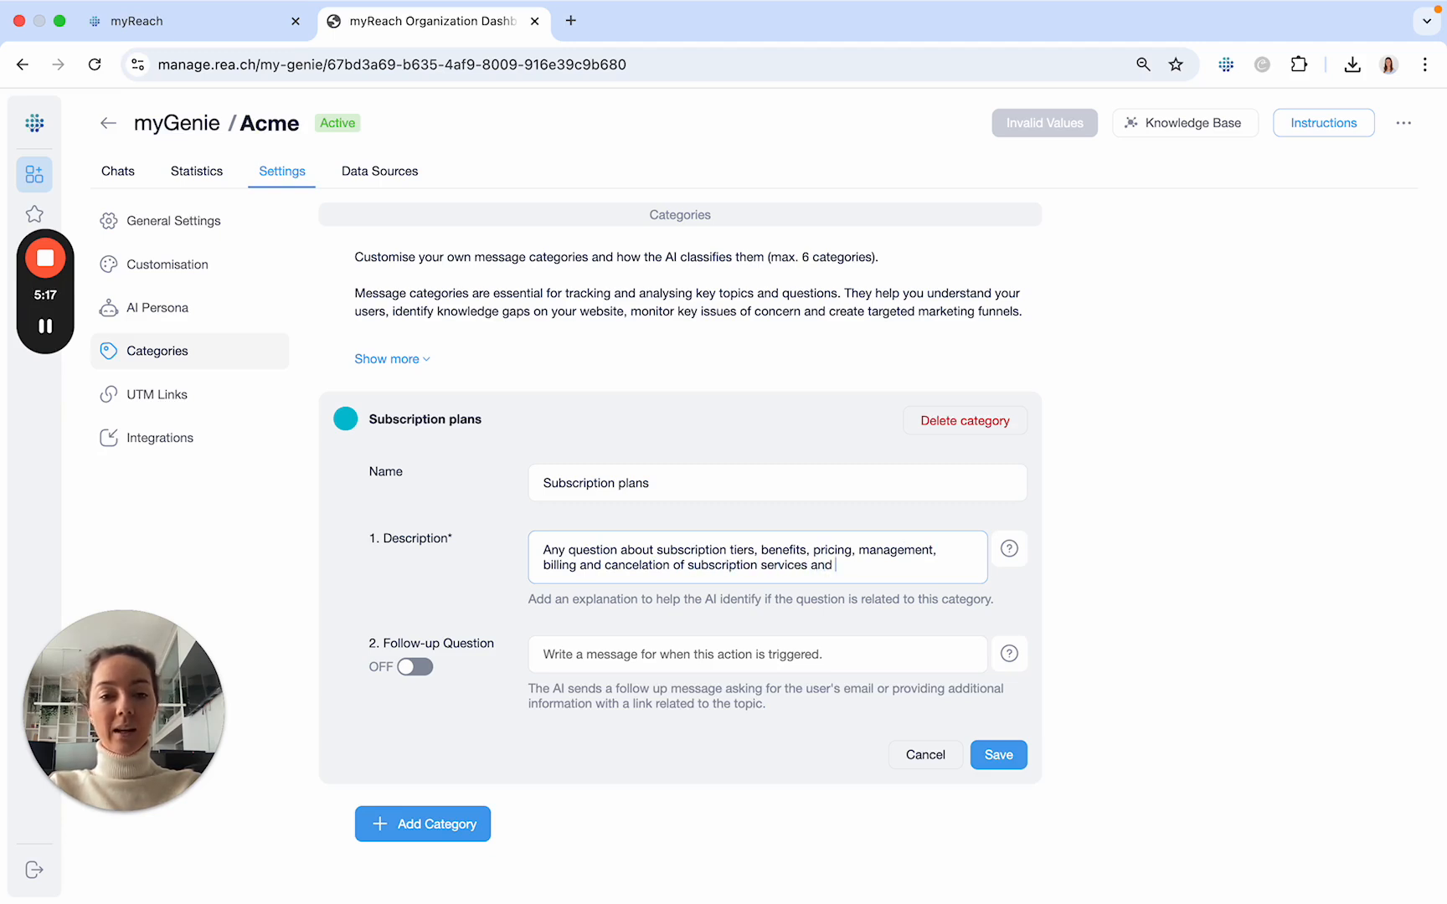
text(upgrading plans.)
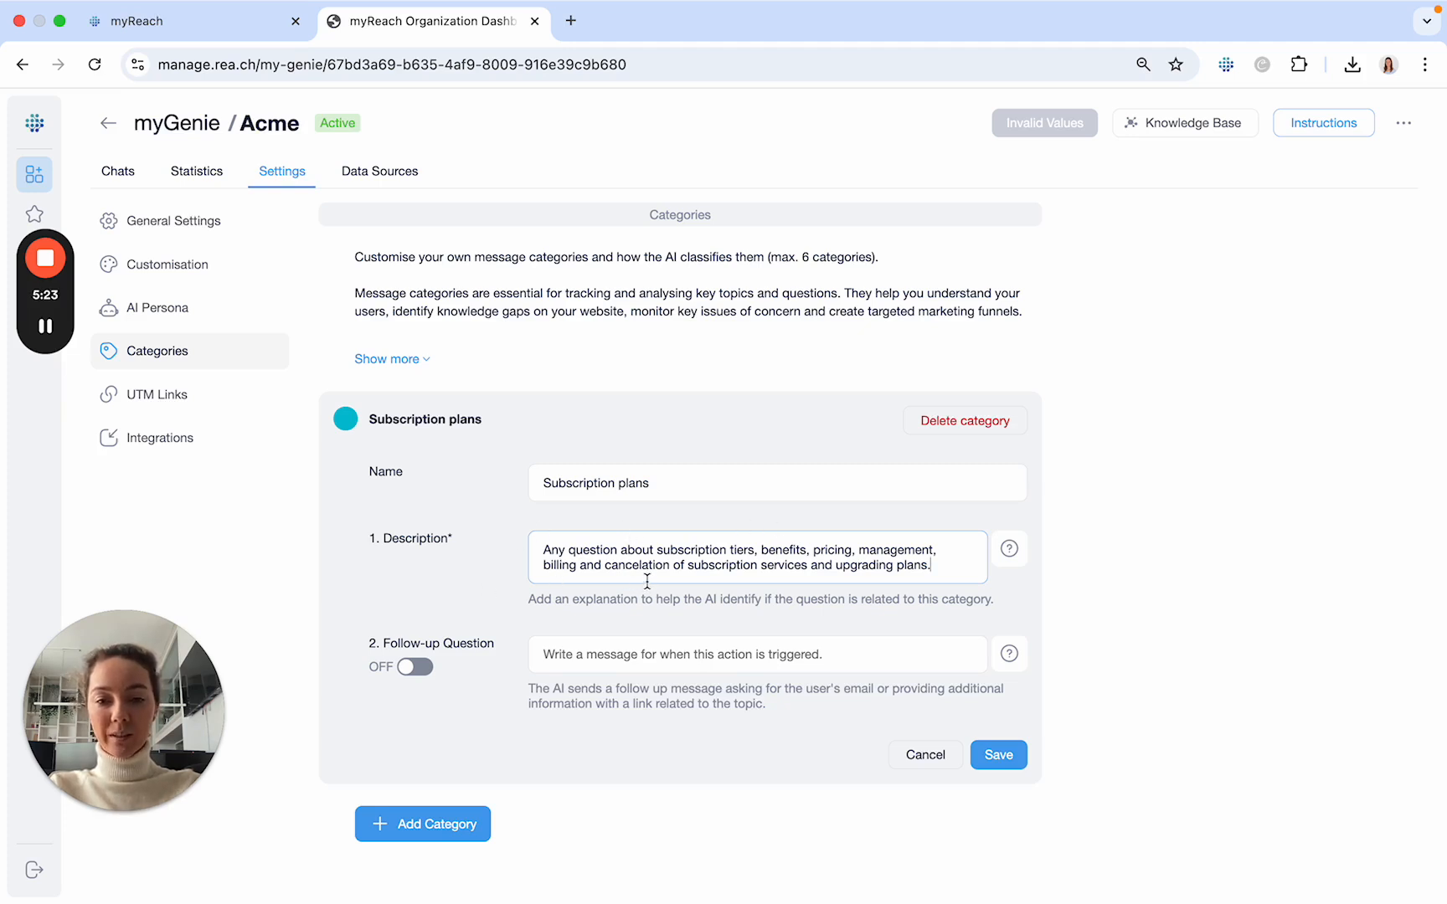
- Enable the follow-up question for the Subscription plans category and review its message, display and frequency settings
click(536, 661)
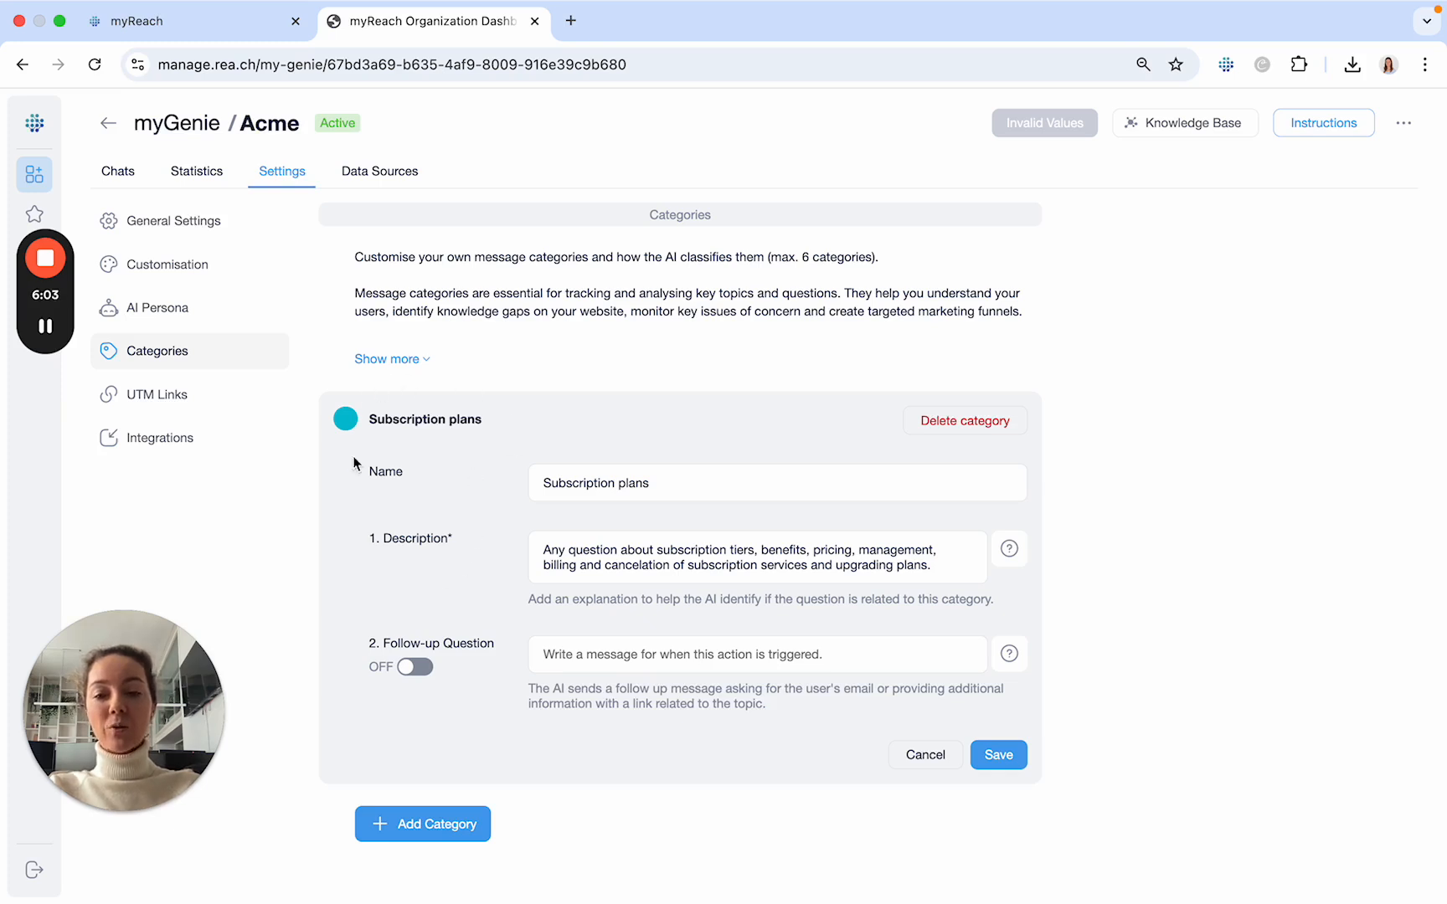
click(421, 667)
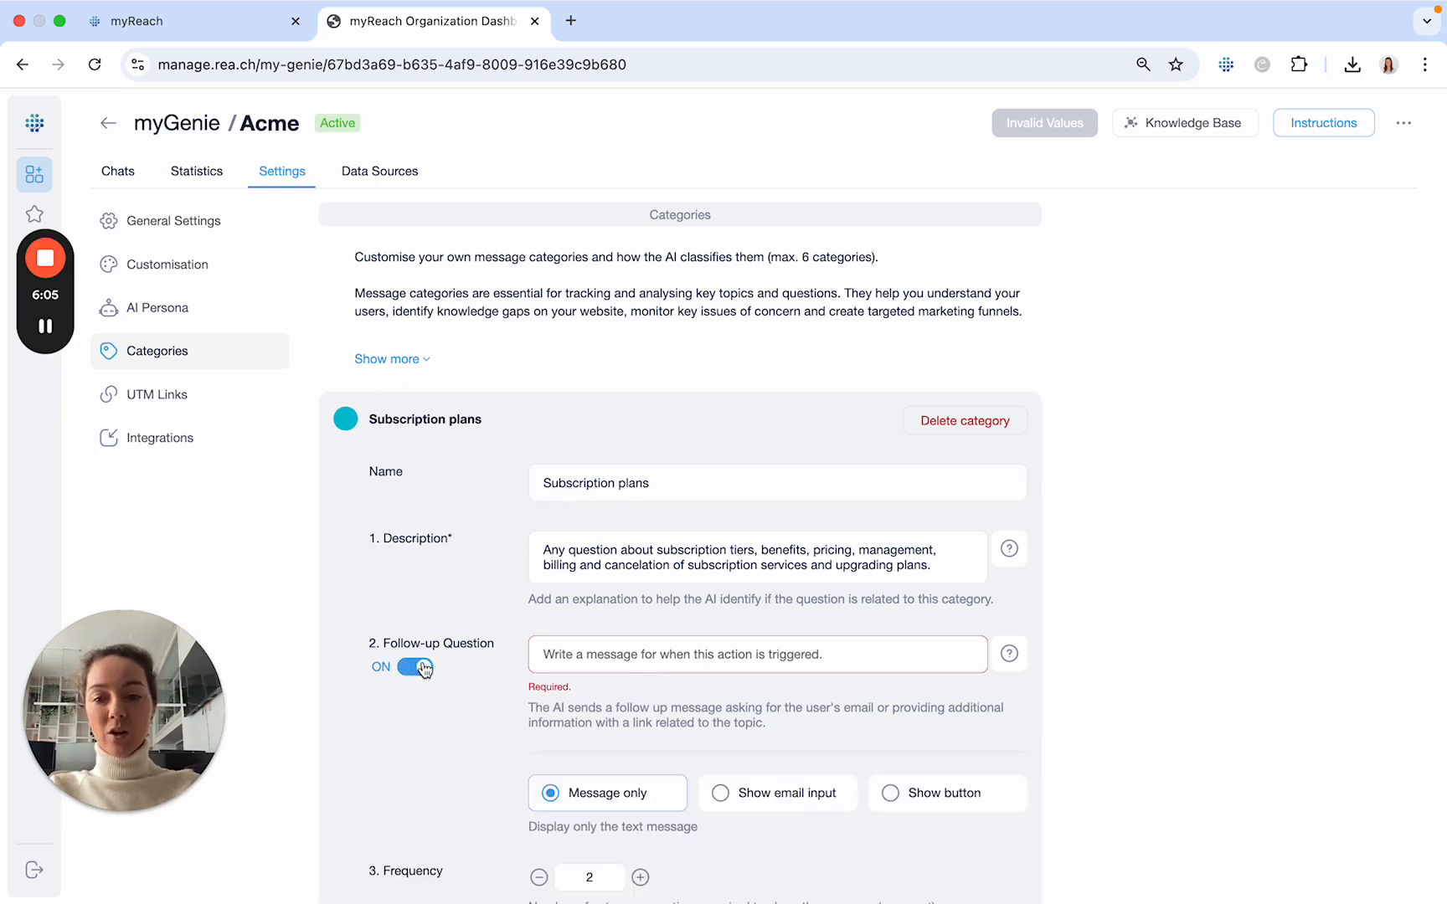
scroll(423, 668, down, 3)
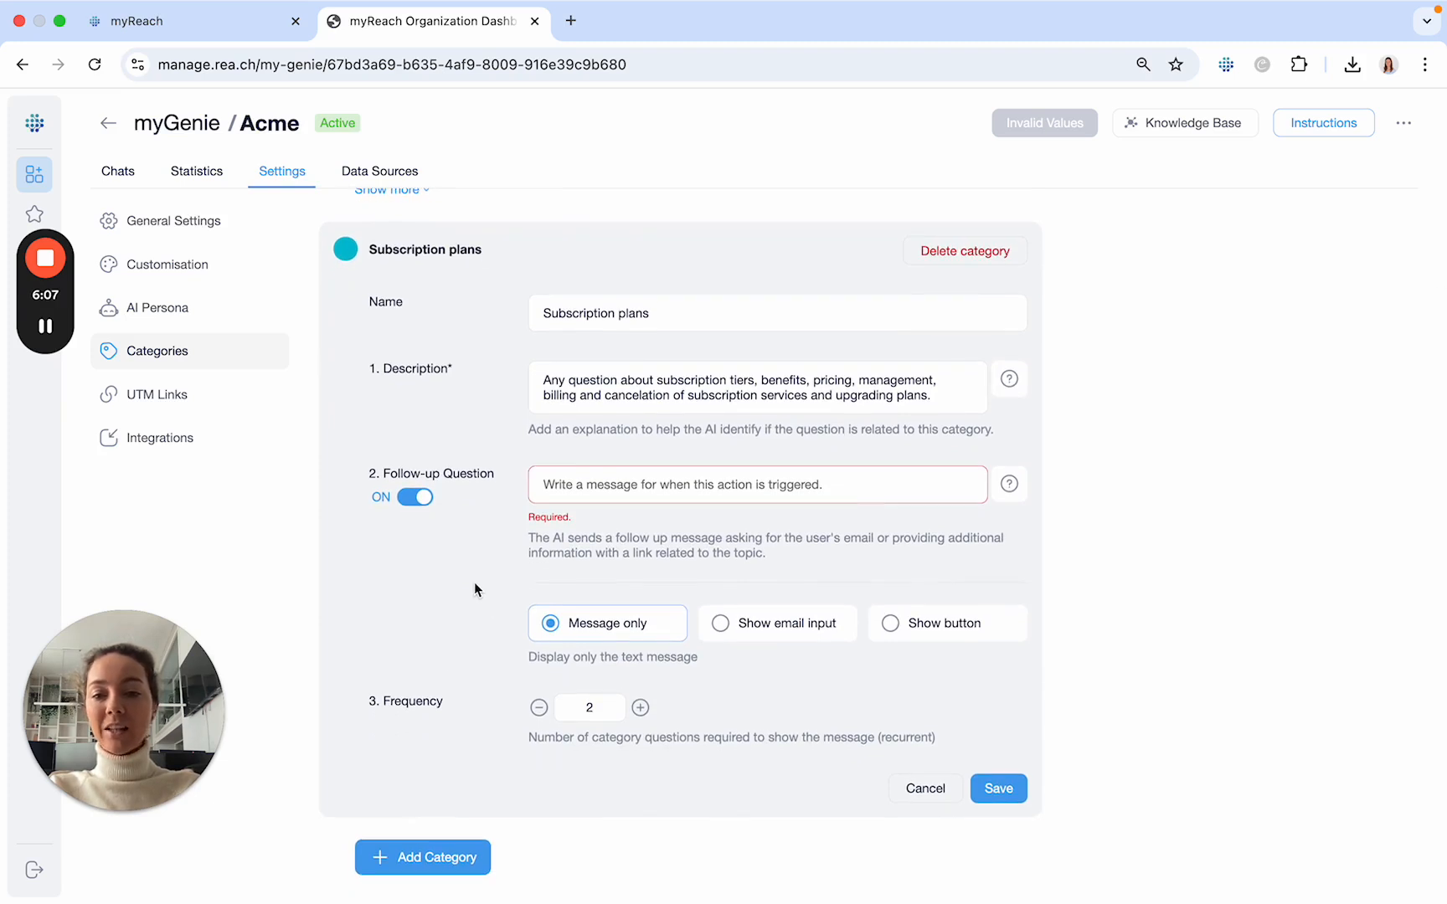
scroll(517, 612, up, 1)
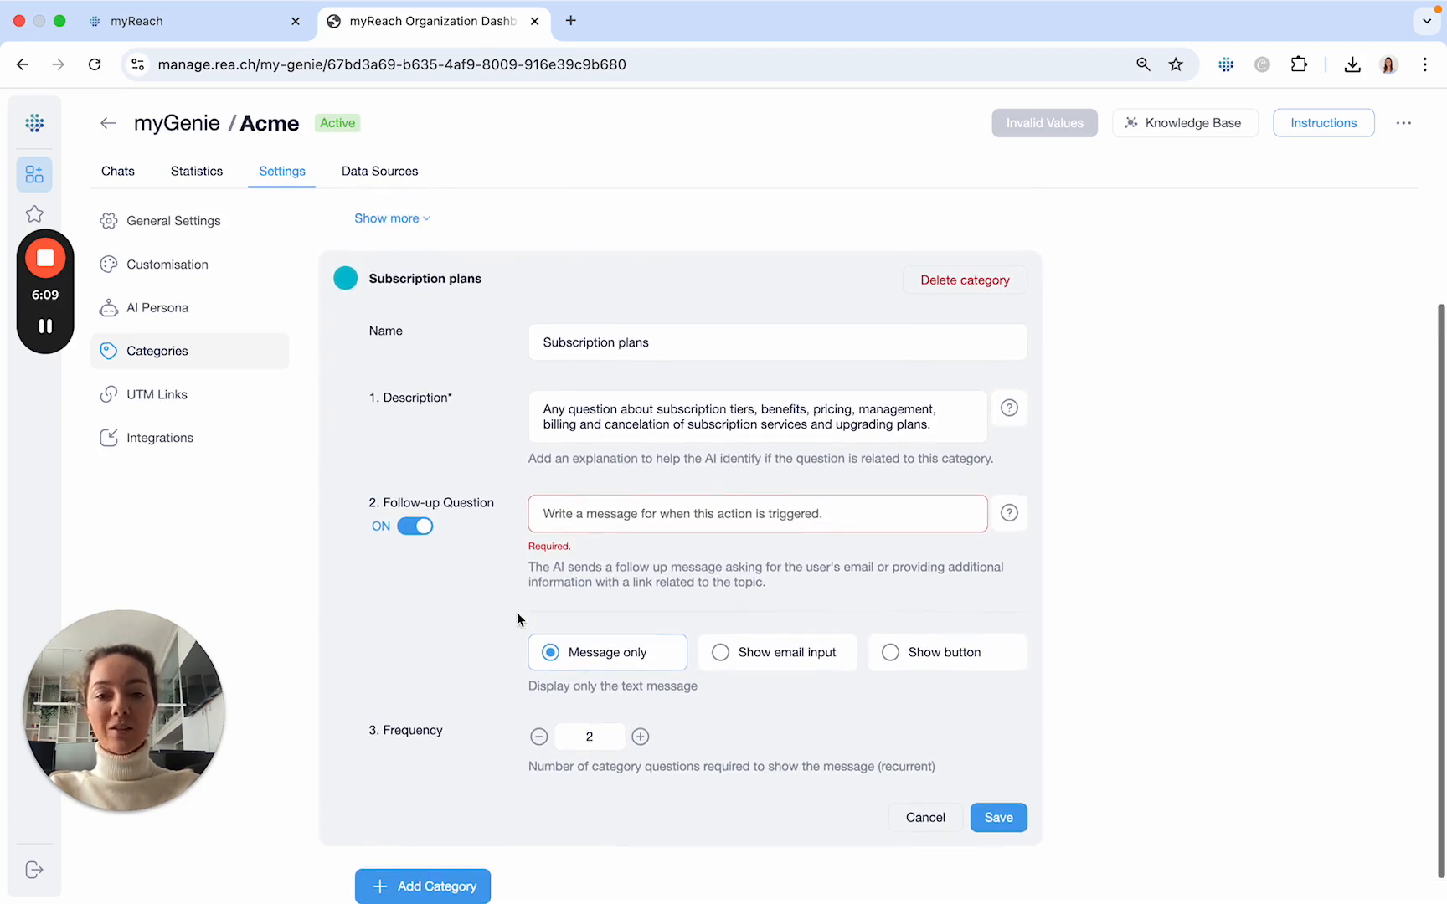
click(553, 502)
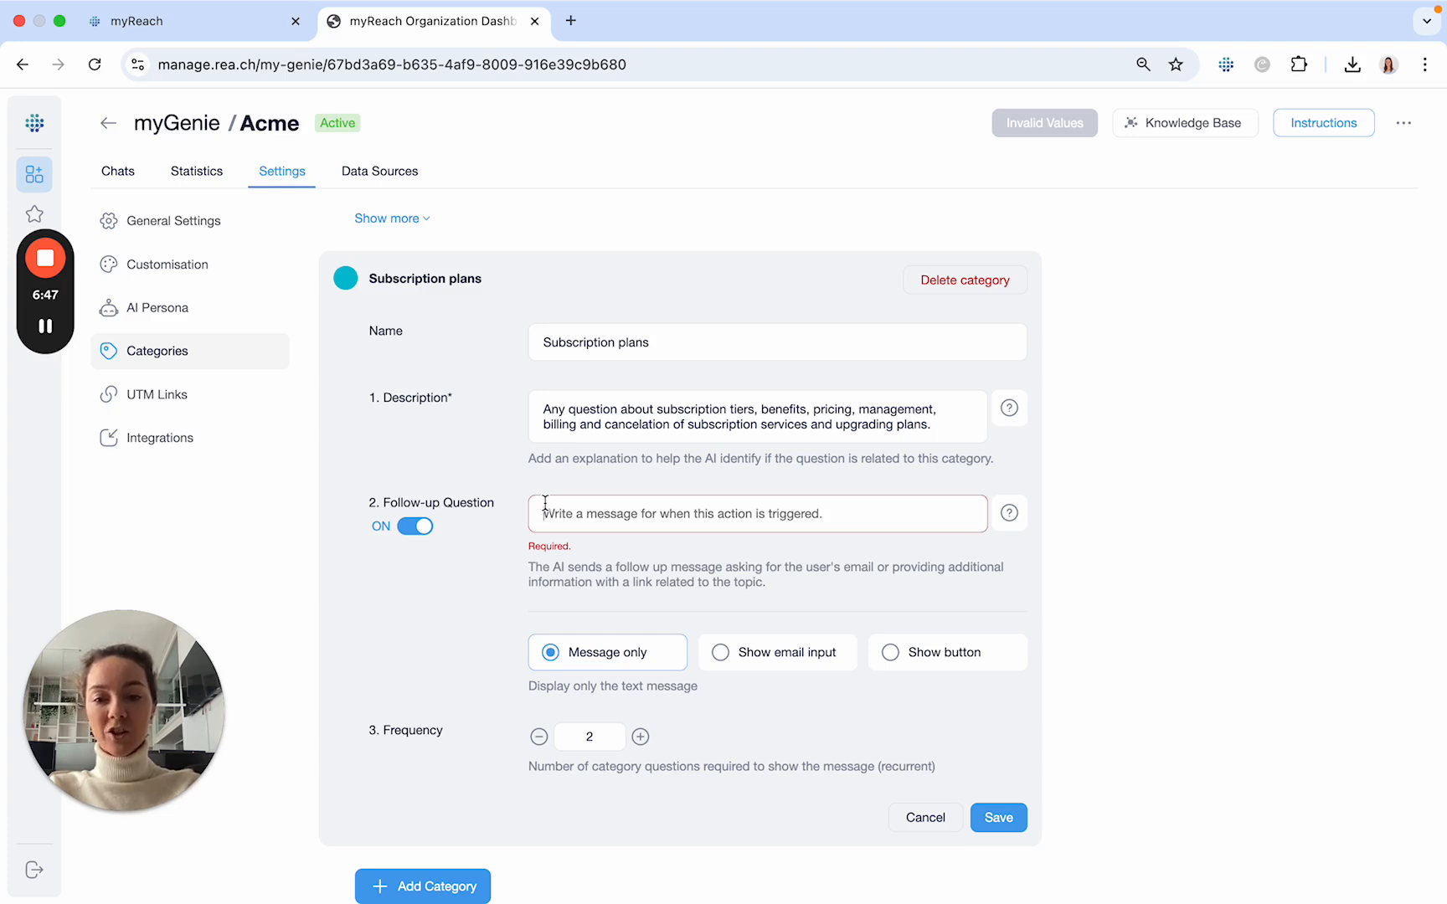
- Set the follow-up question to show an email input and review the notification fields it requires
click(729, 656)
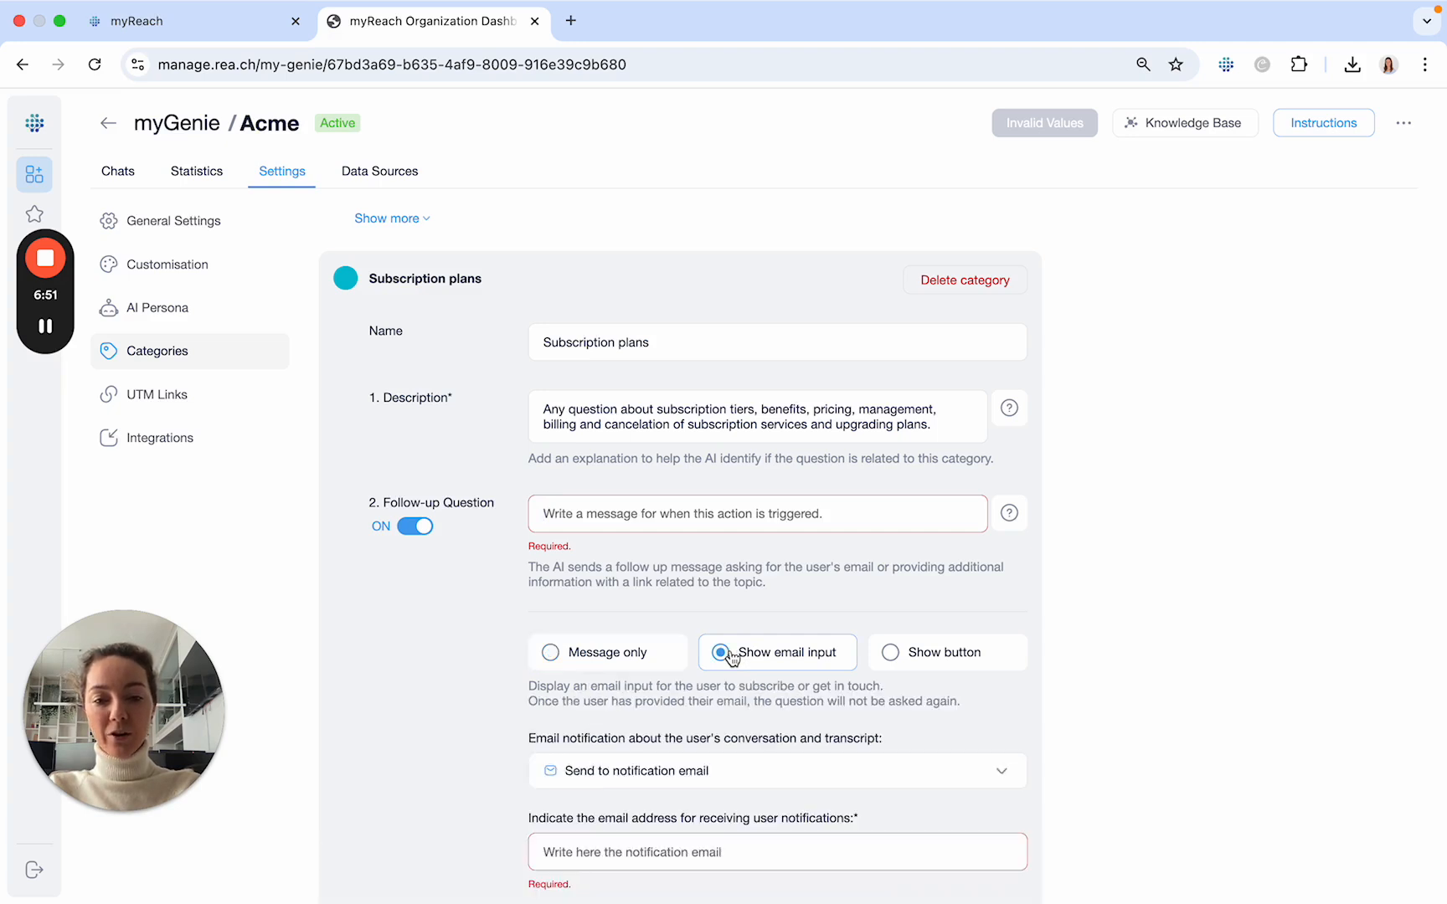
scroll(748, 647, down, 2)
scroll(747, 647, down, 1)
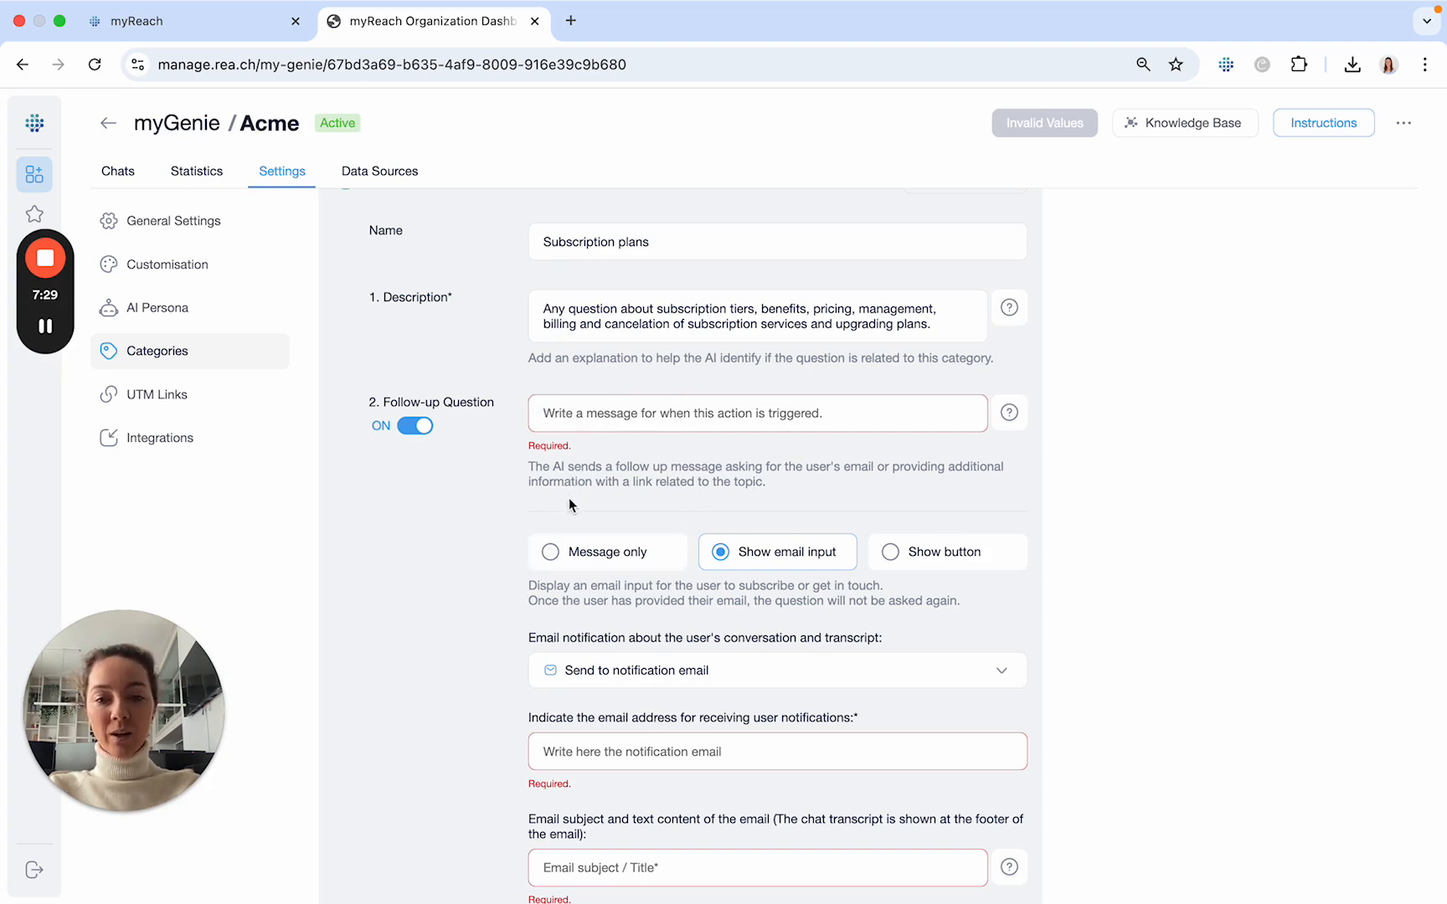
scroll(682, 511, down, 2)
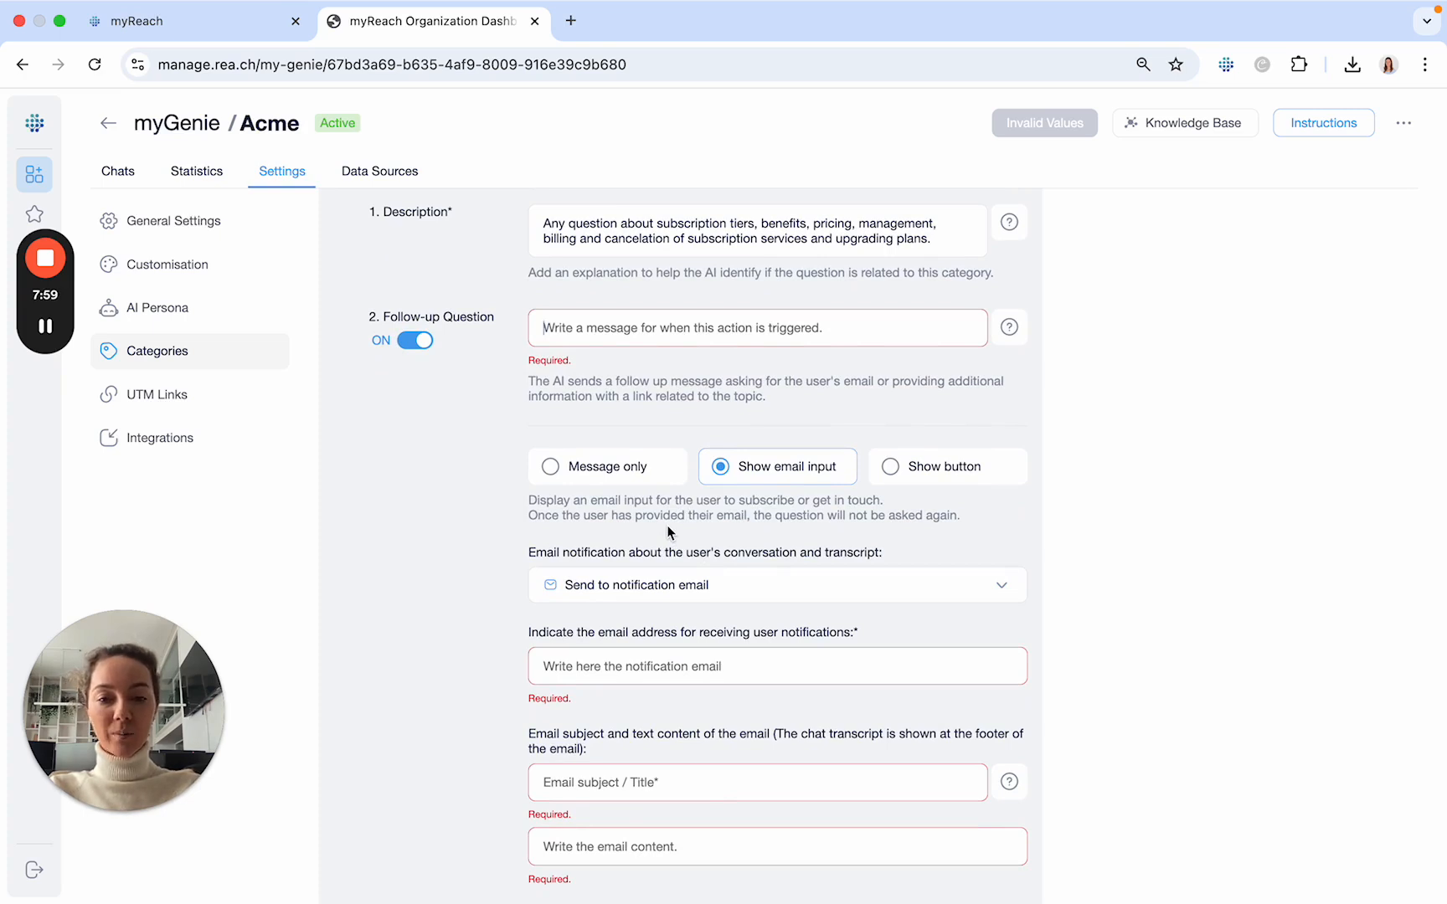
scroll(666, 530, up, 1)
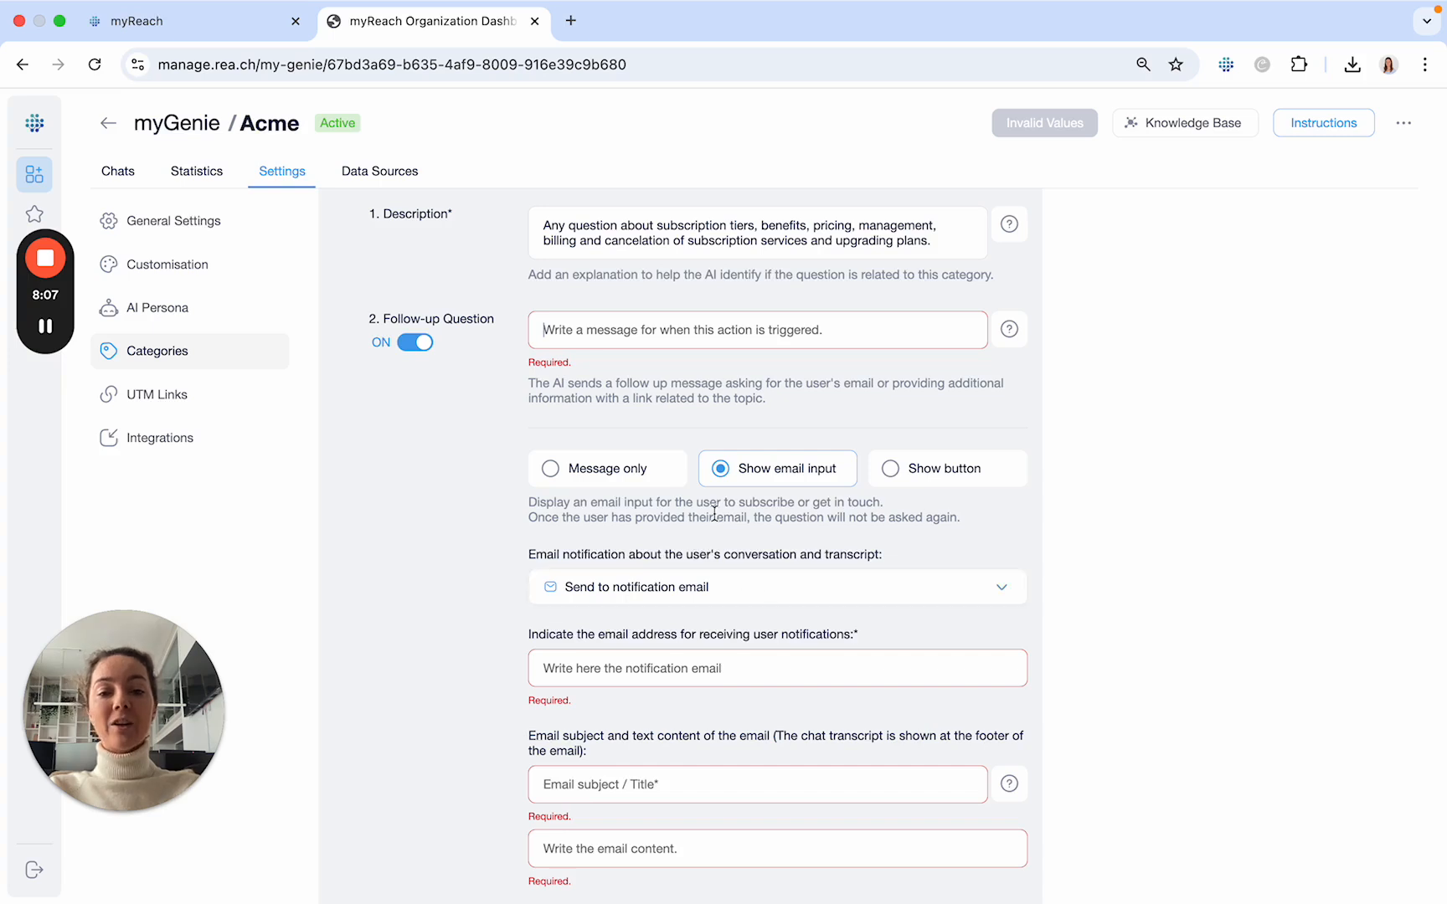
- Check the available recipient options for the email notification about the user's conversation and transcript
click(659, 601)
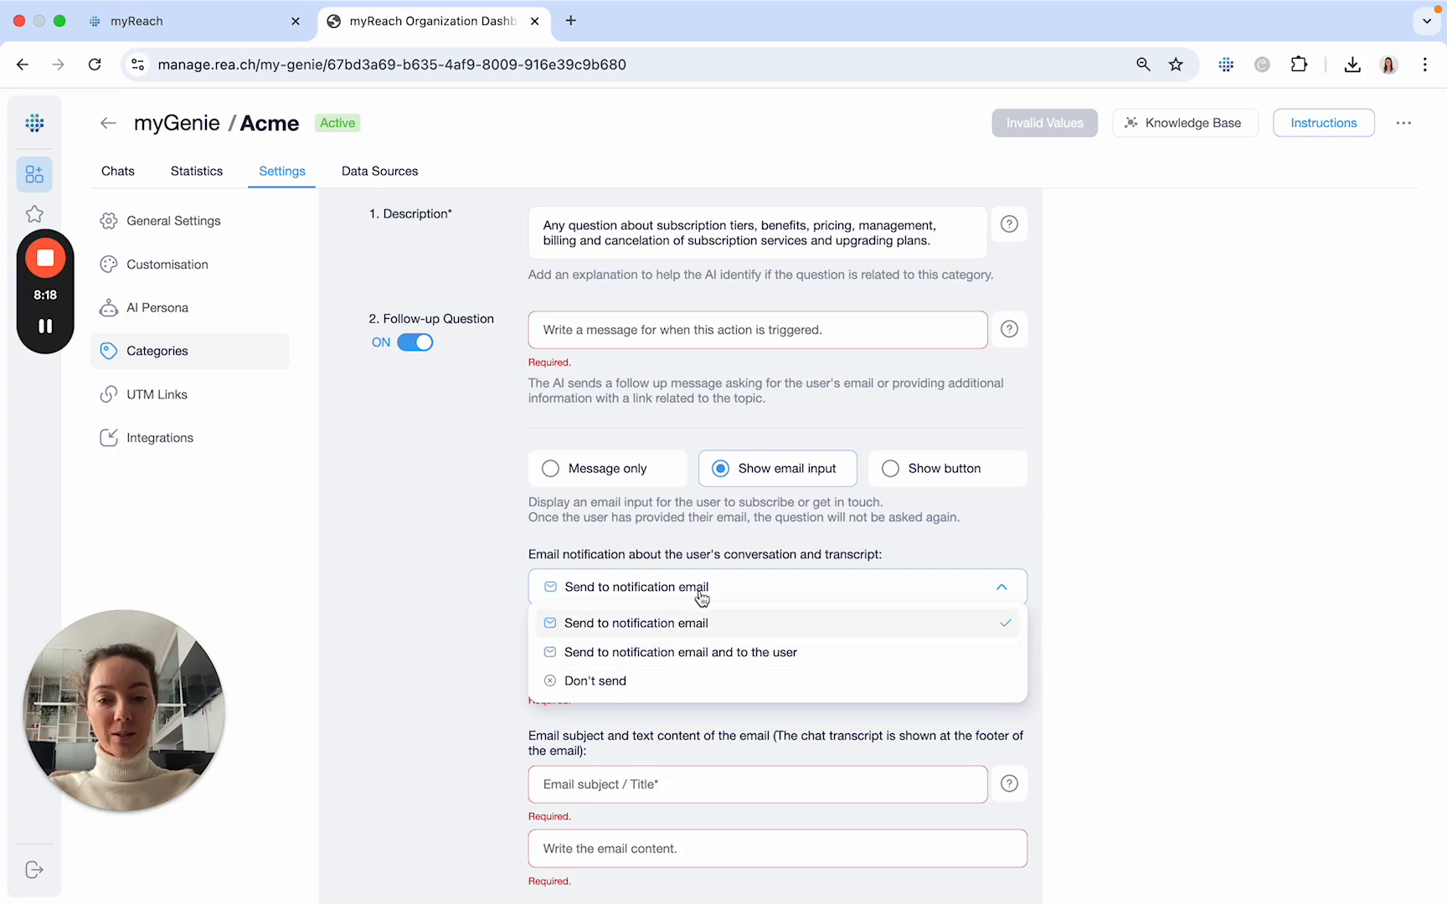
click(691, 545)
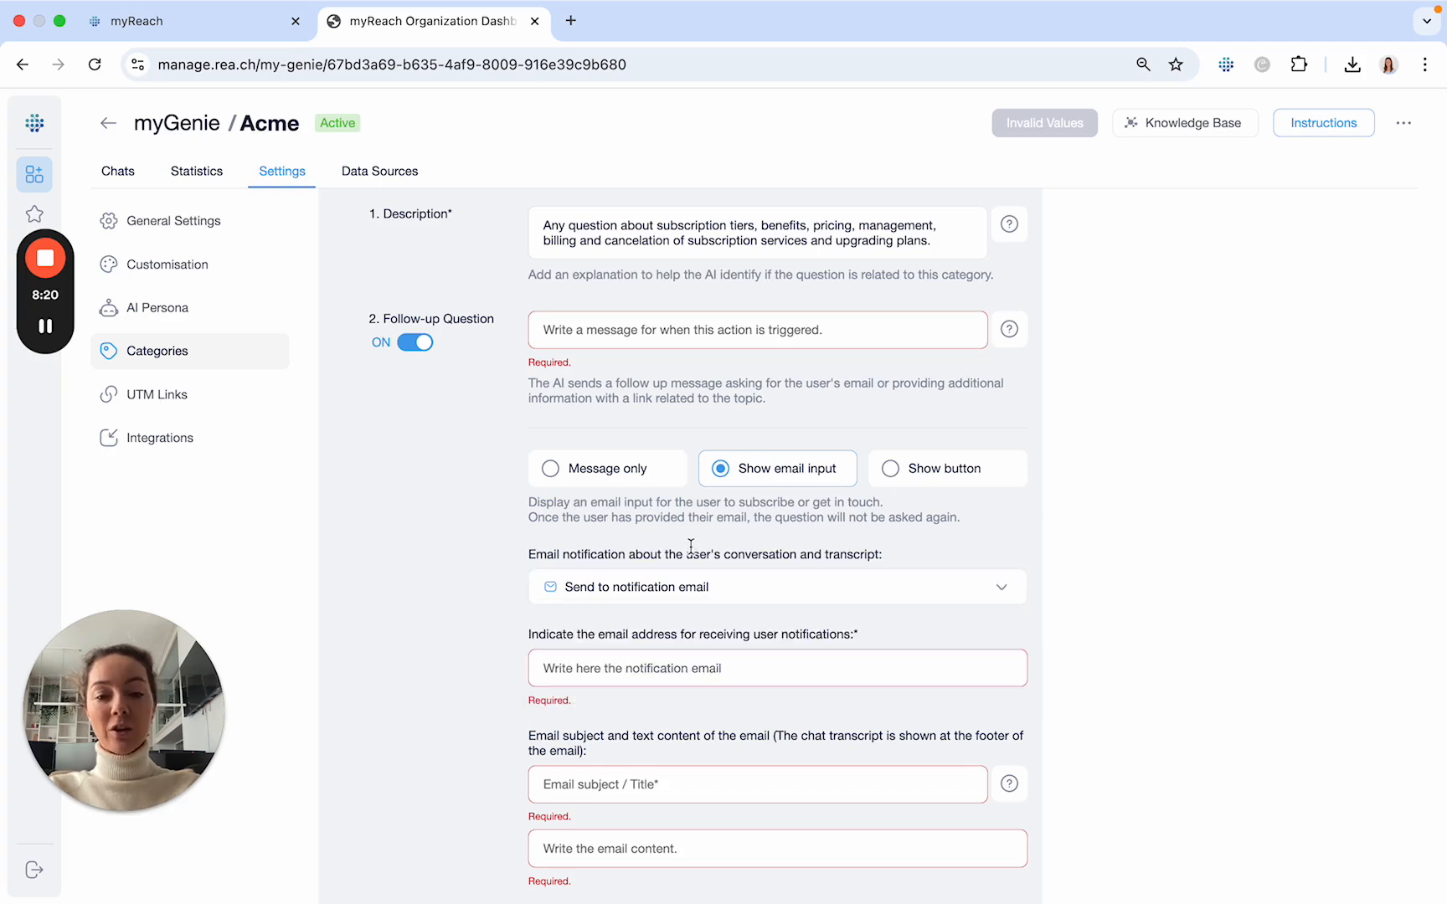
scroll(669, 719, down, 1)
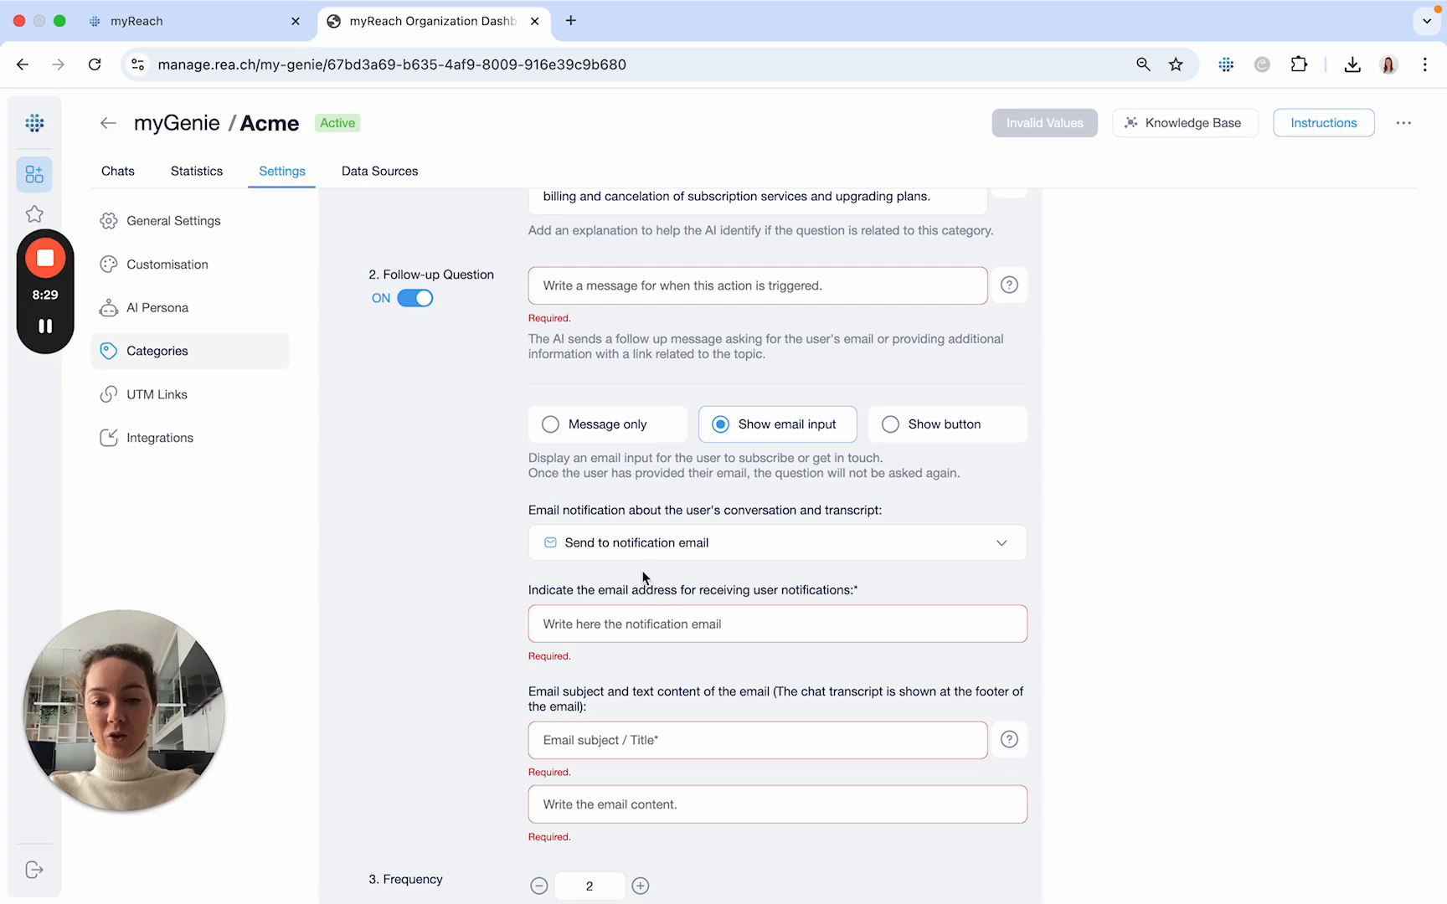
scroll(643, 576, up, 3)
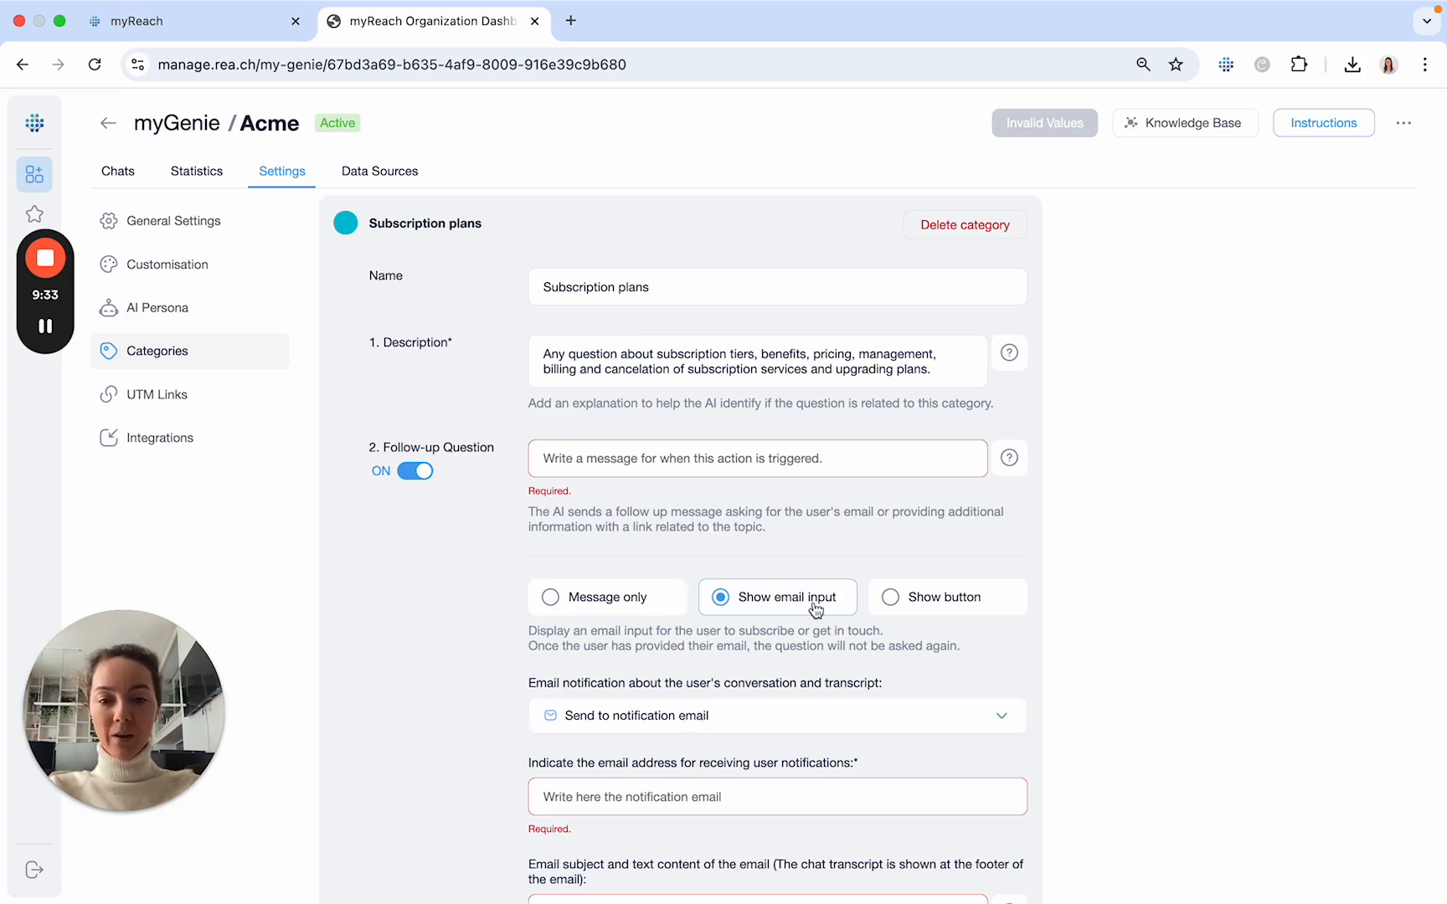
- Switch the follow-up question to show a button linking to an external source
click(892, 596)
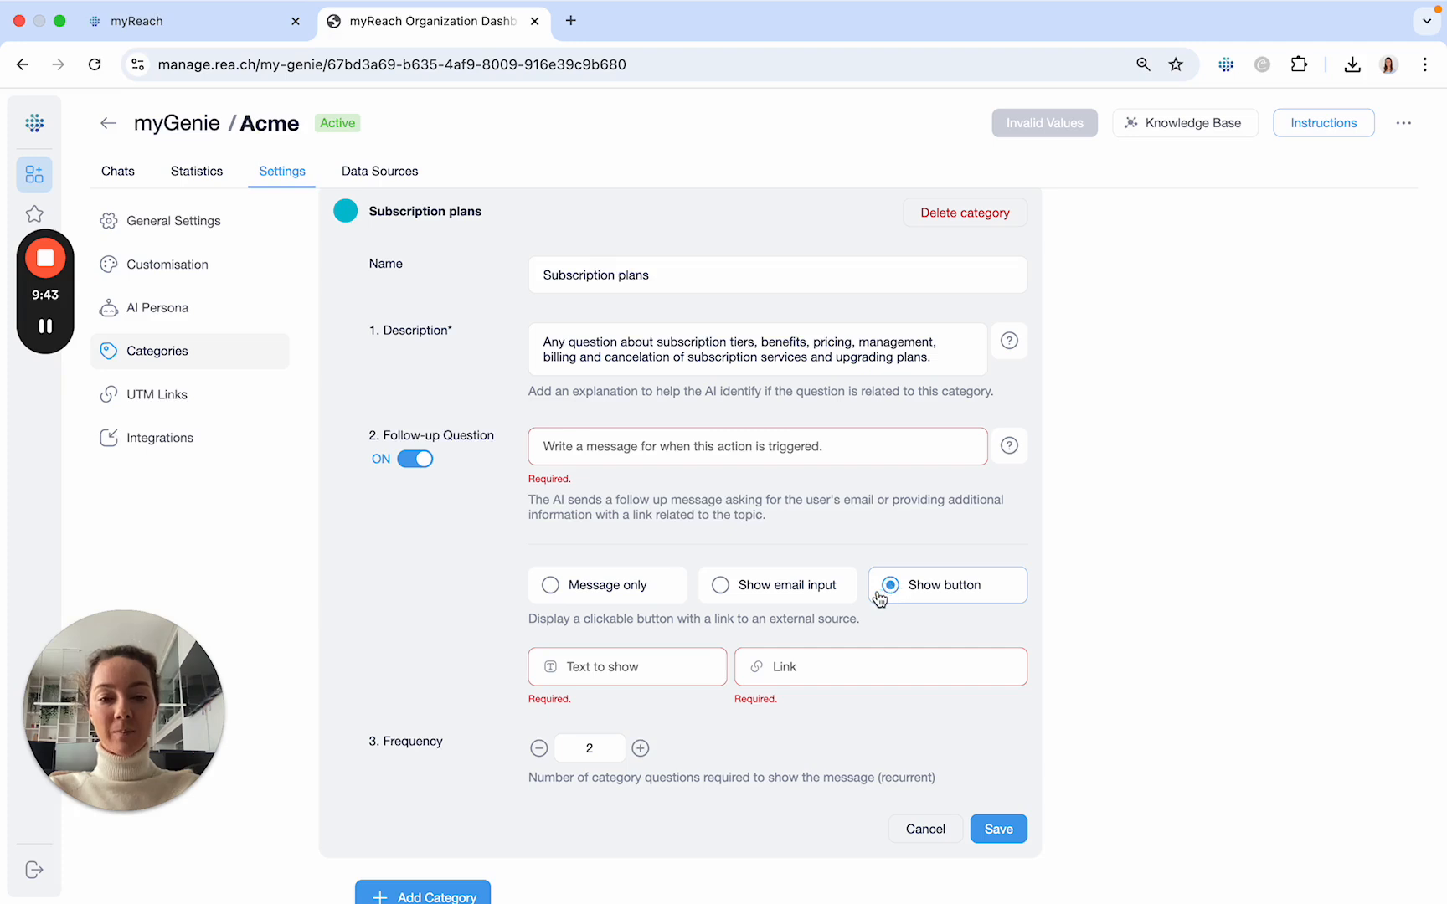
scroll(913, 617, down, 1)
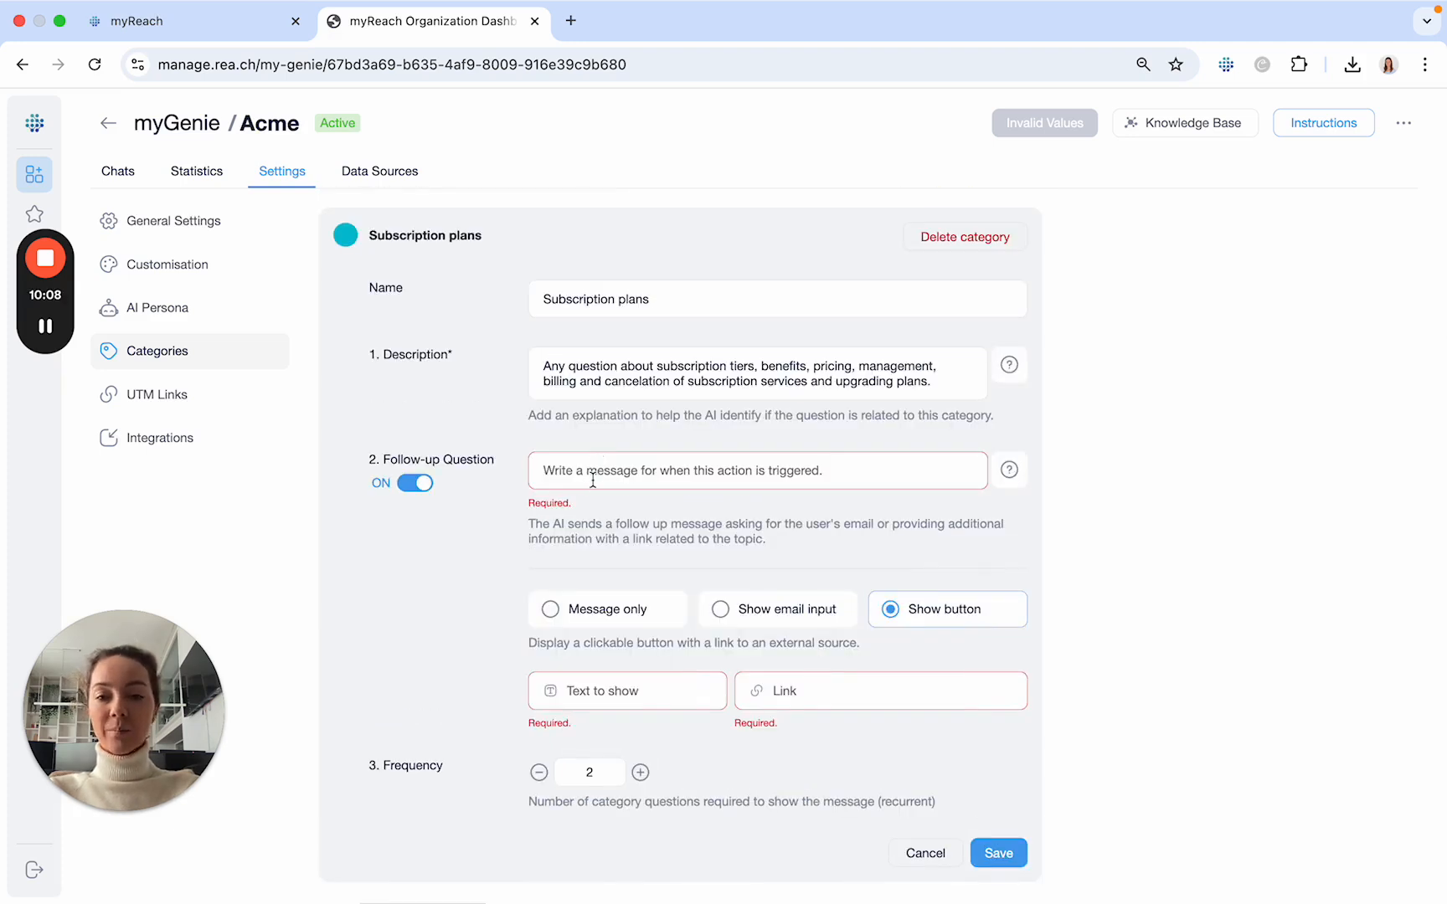
click(550, 469)
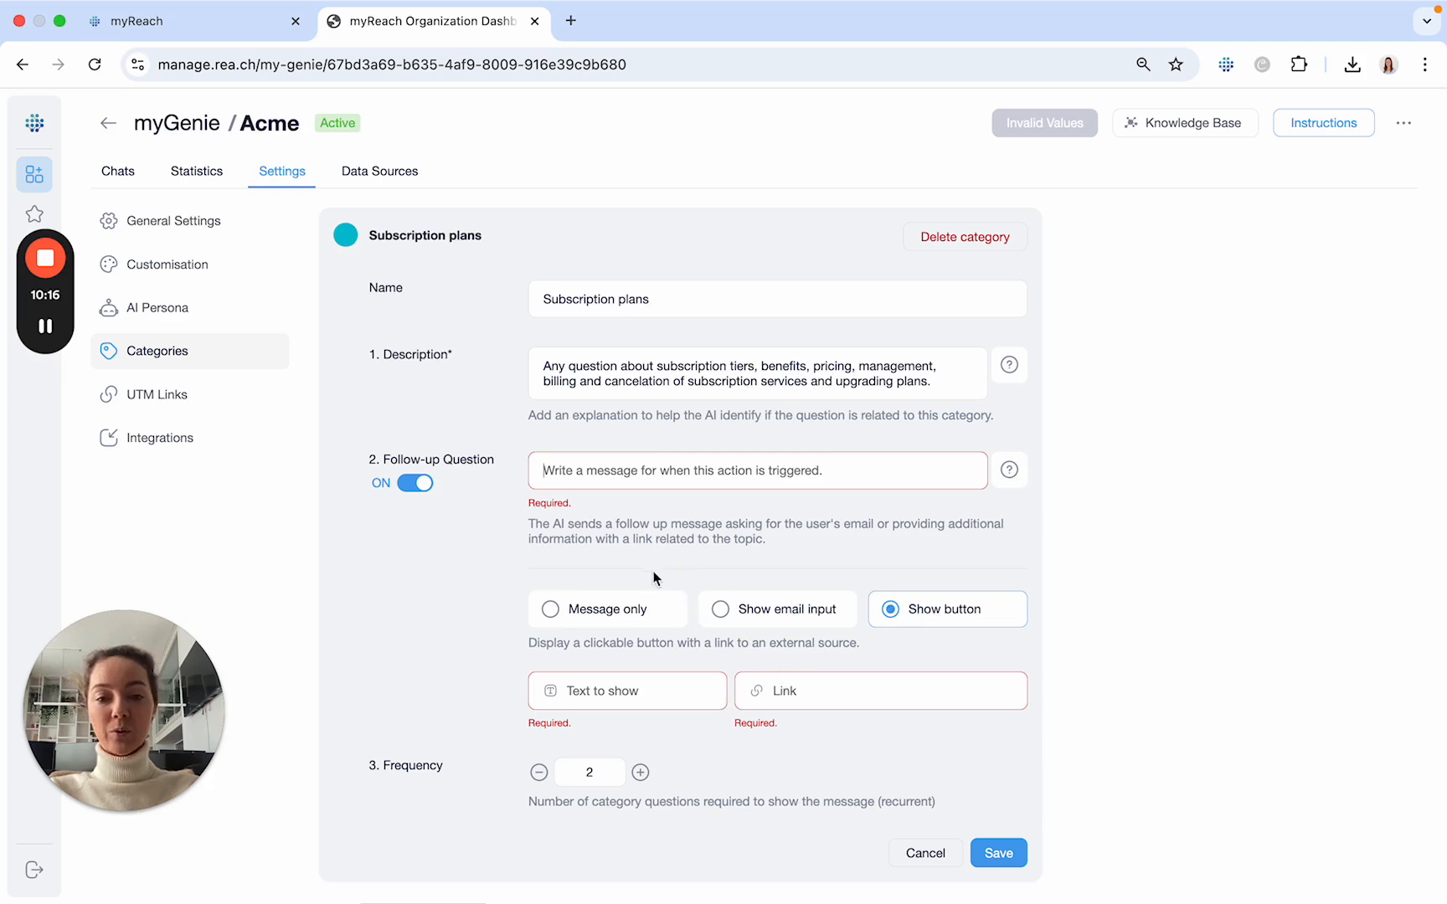
scroll(637, 620, down, 2)
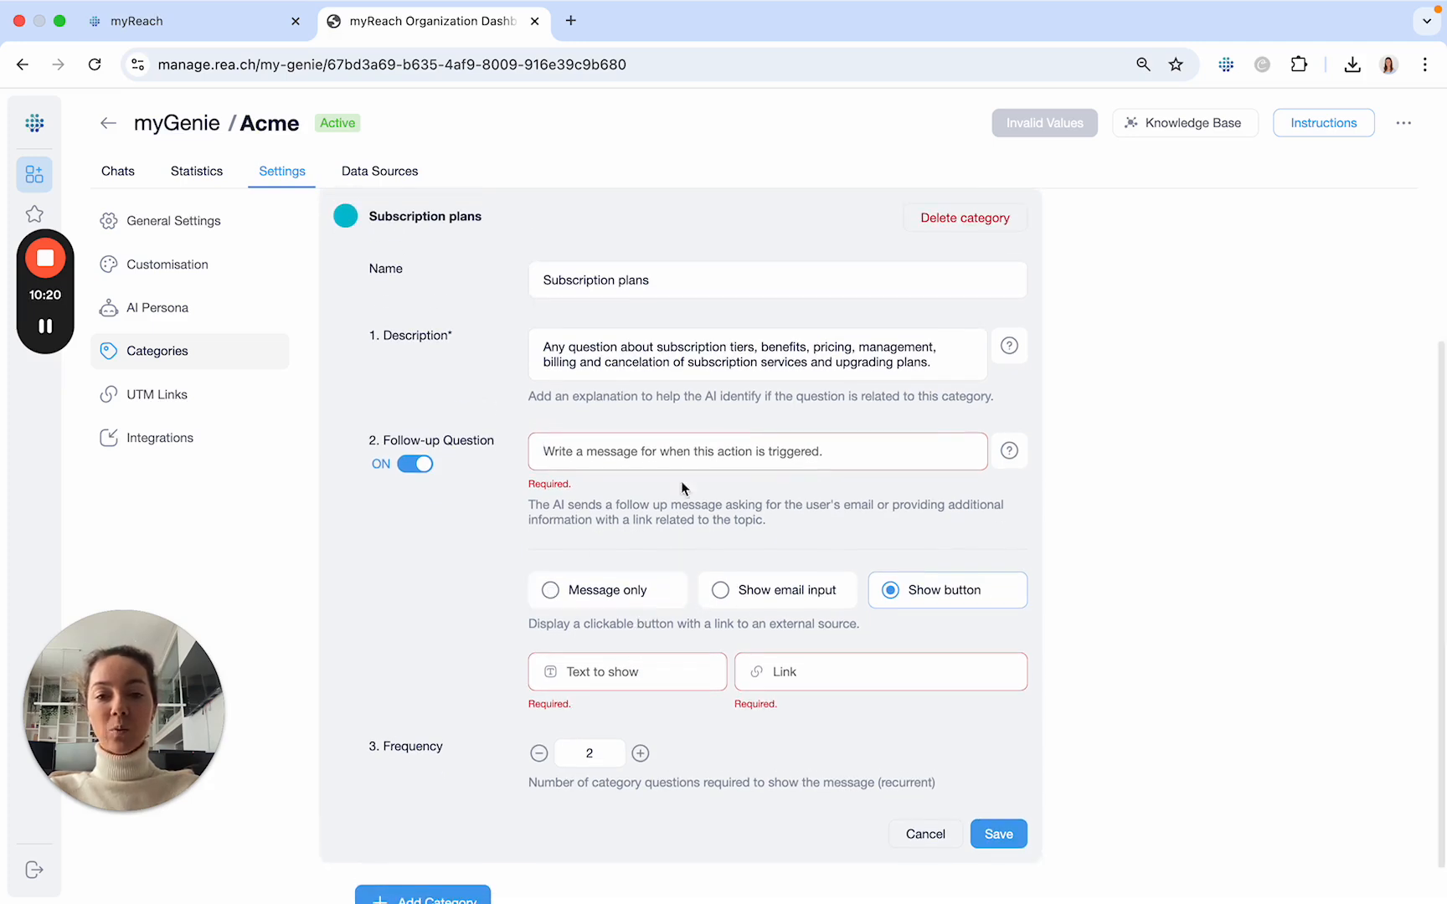
scroll(647, 681, up, 2)
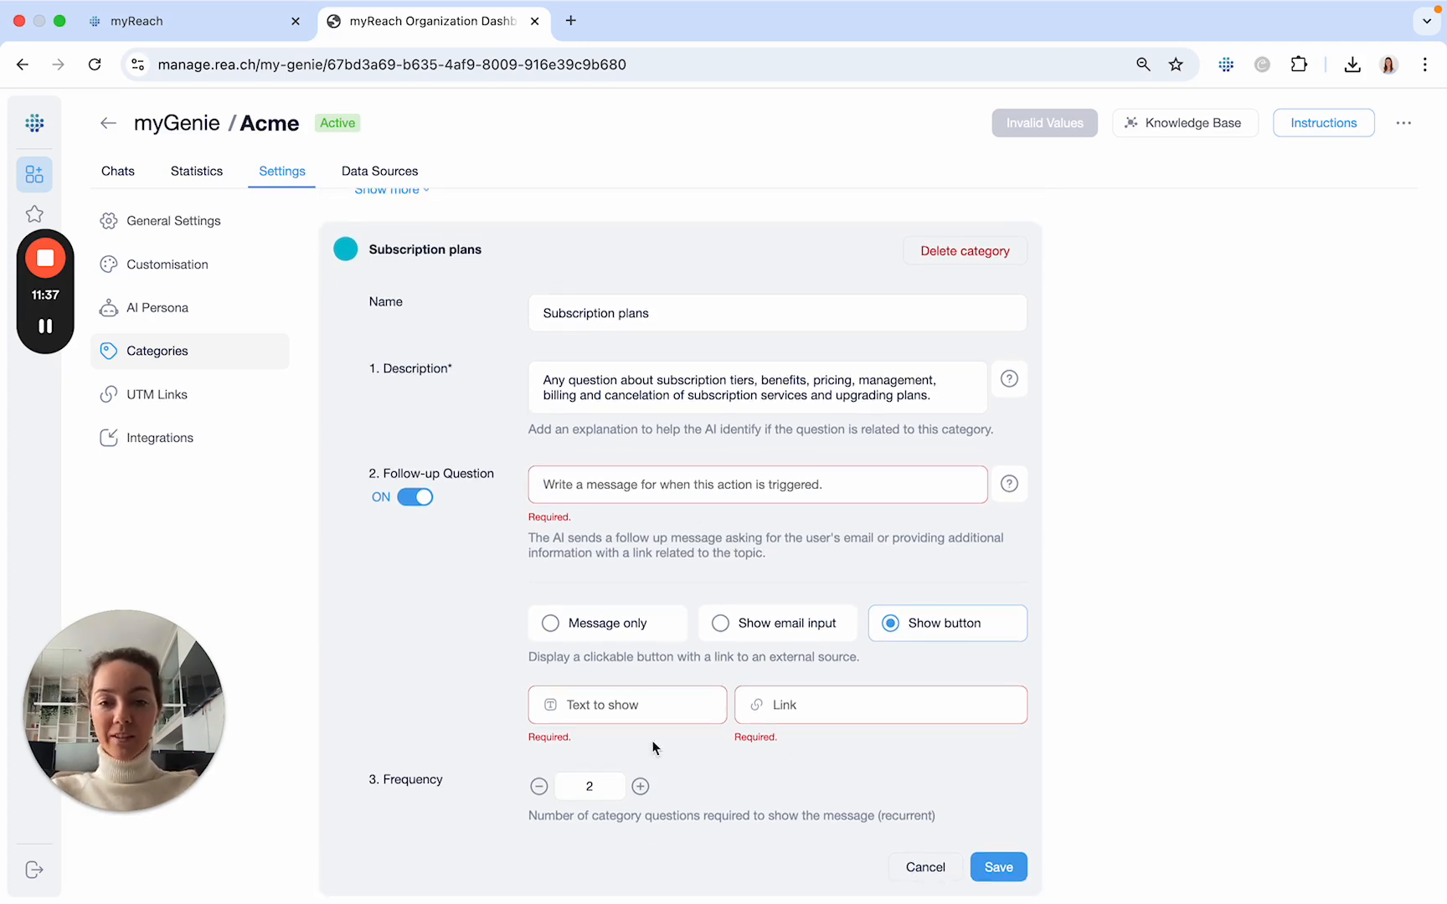
scroll(837, 737, down, 1)
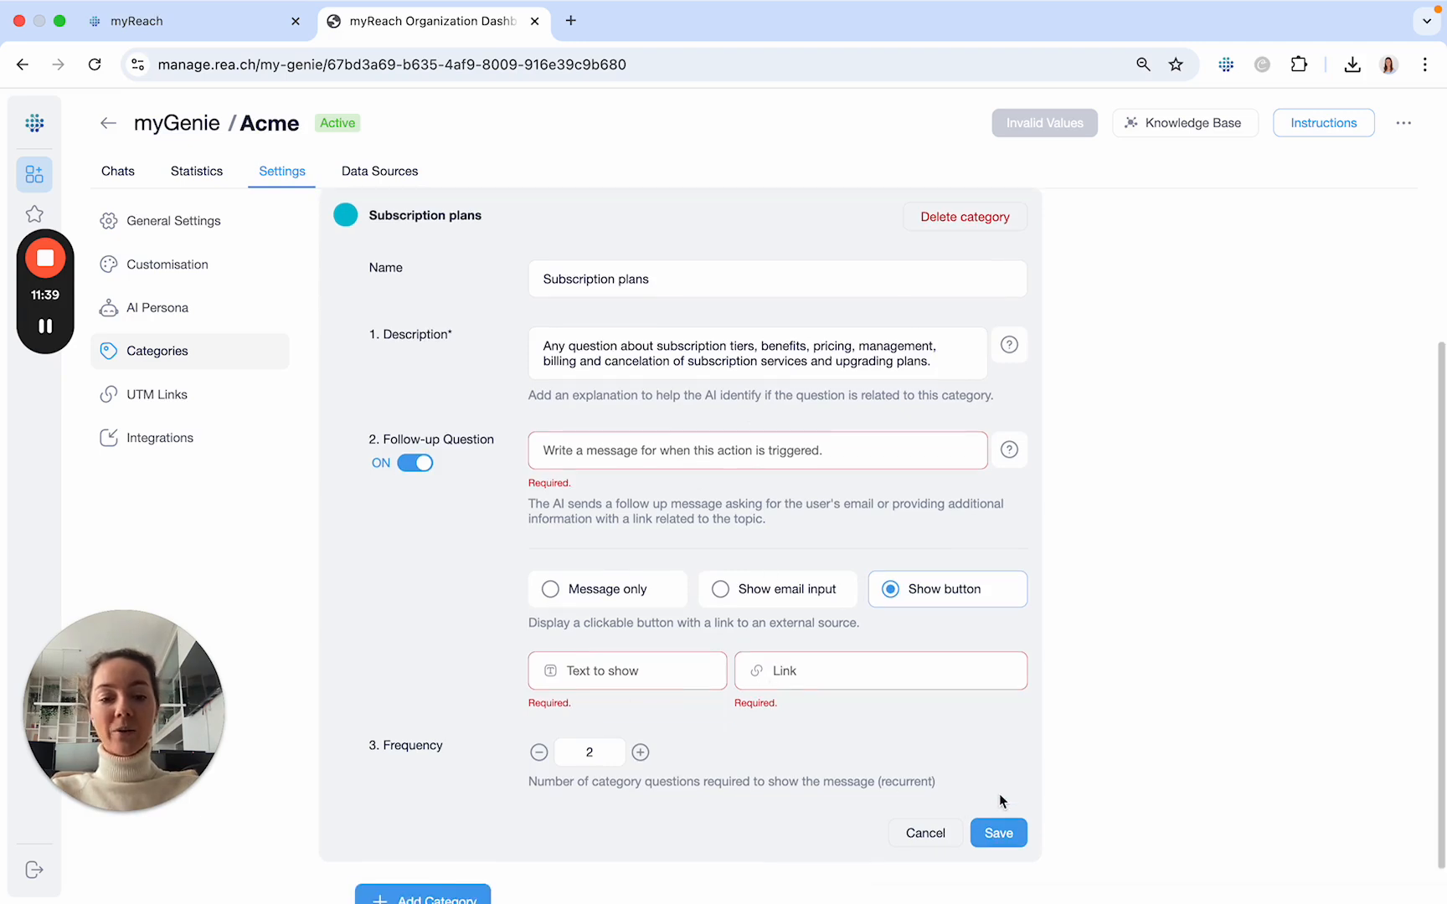
scroll(938, 771, down, 1)
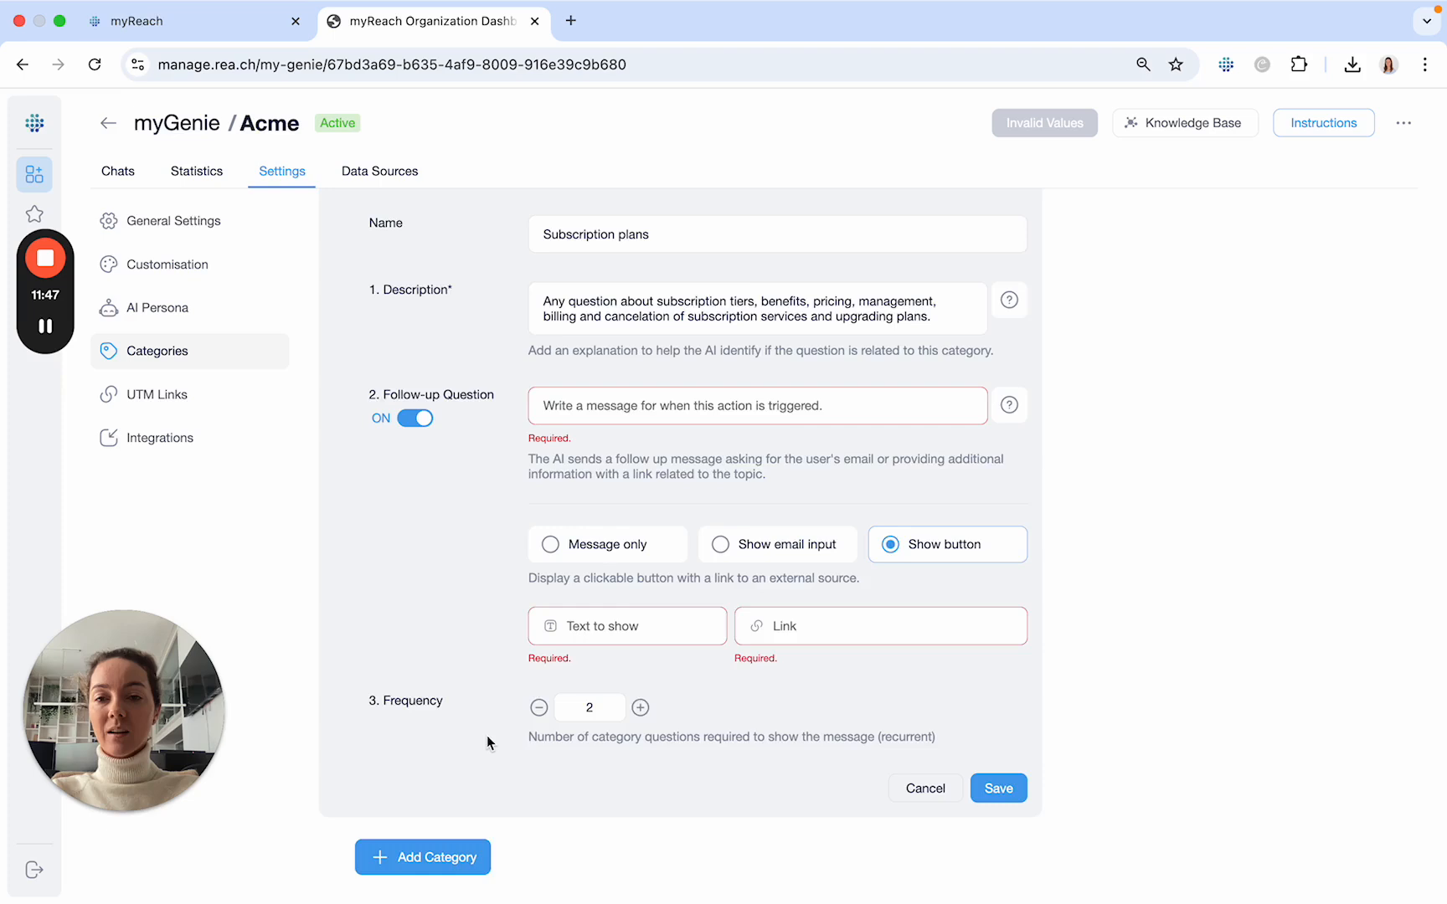
scroll(486, 736, up, 4)
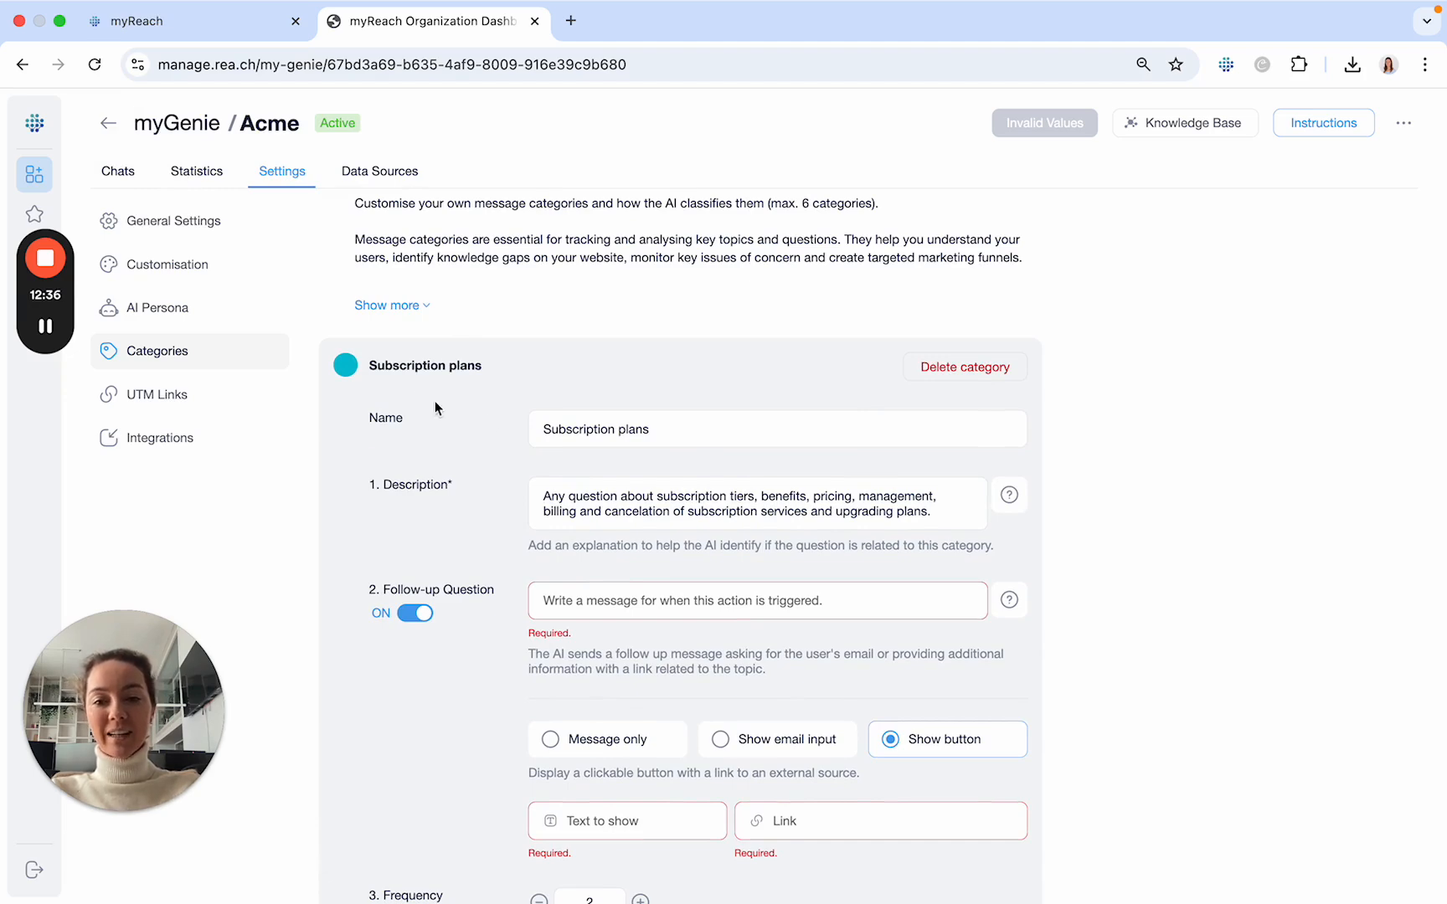
scroll(434, 547, down, 2)
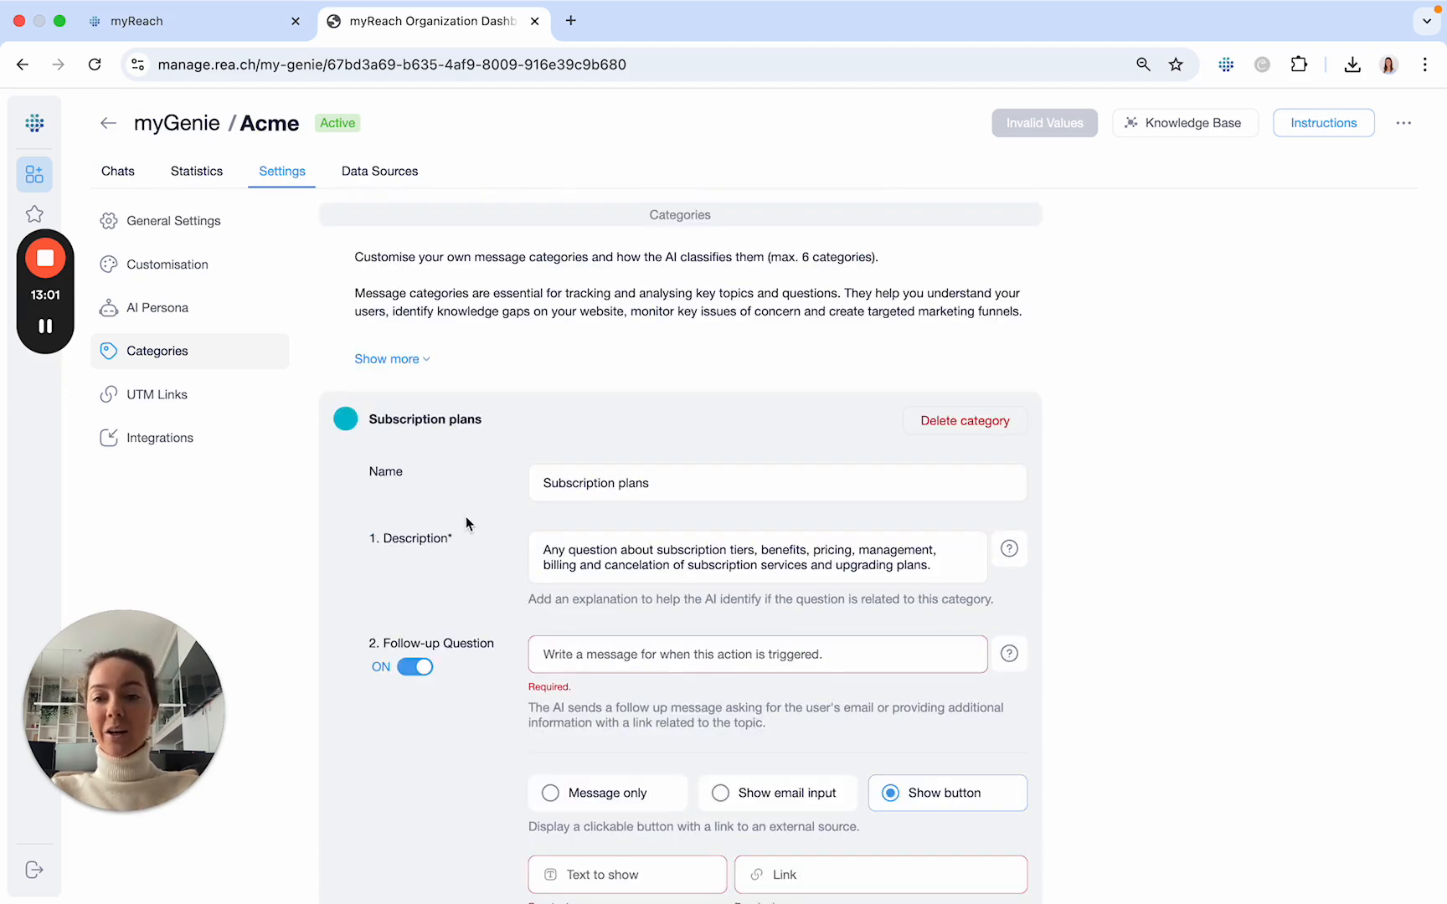